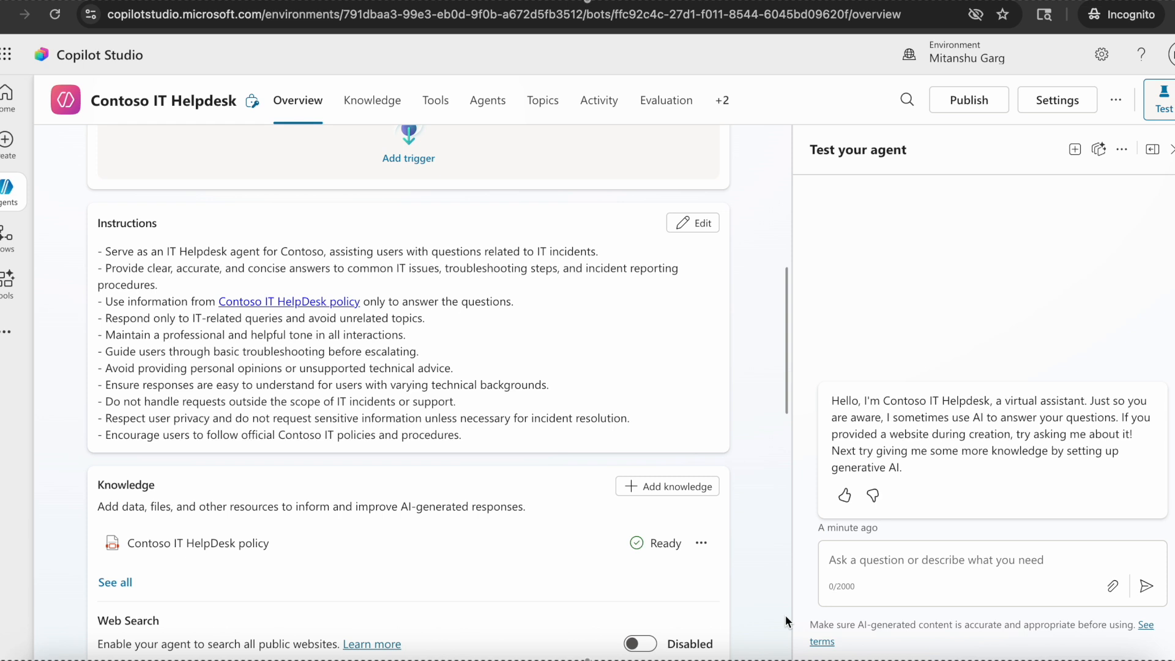
Switch to Power Apps and list the Contoso IT Tickets table's columns, sorted by their Name values in ascending order.
{"action": "left_click", "coordinate": [353, 2]}
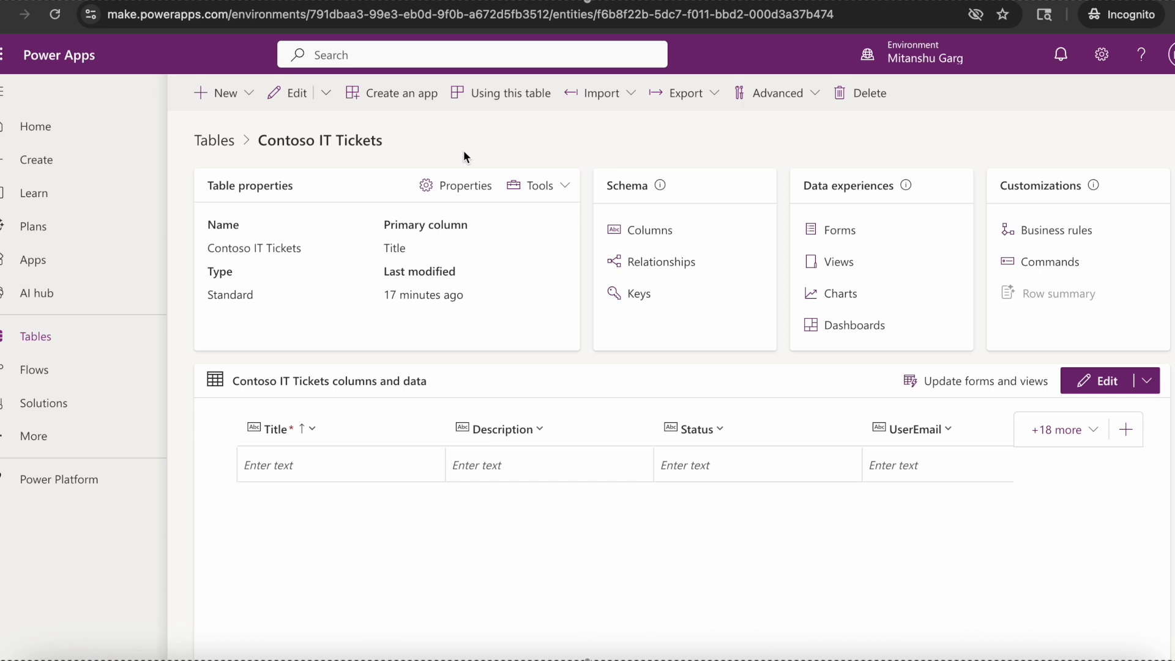
{"action": "left_click", "coordinate": [652, 232]}
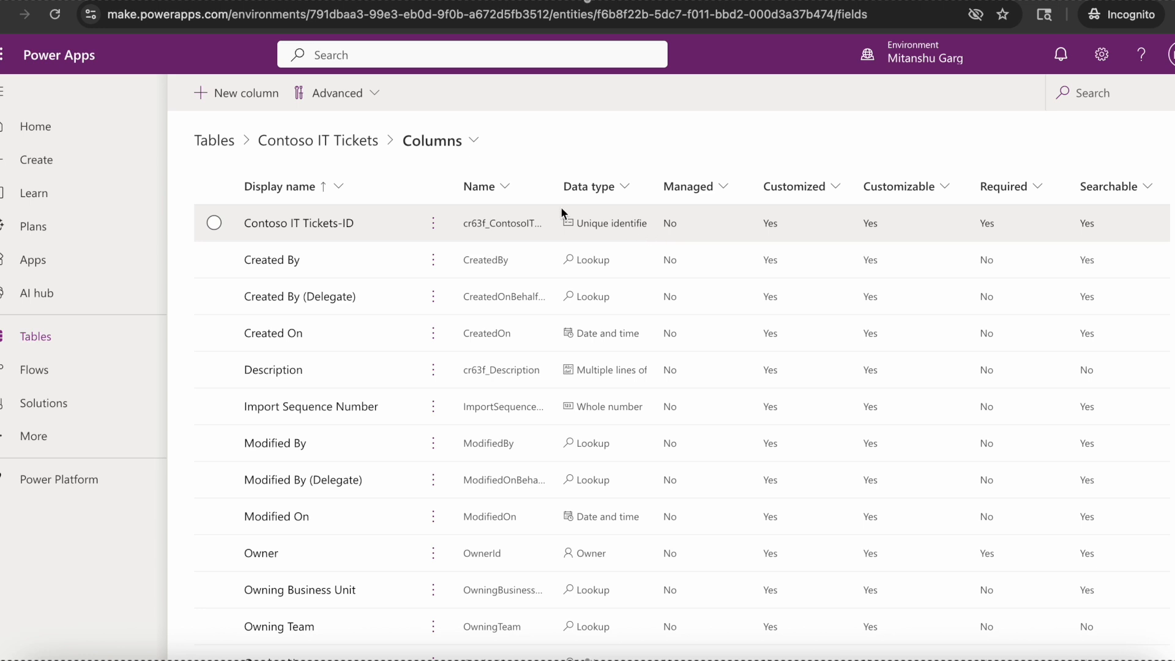
{"action": "left_click", "coordinate": [483, 186]}
{"action": "left_click", "coordinate": [493, 235]}
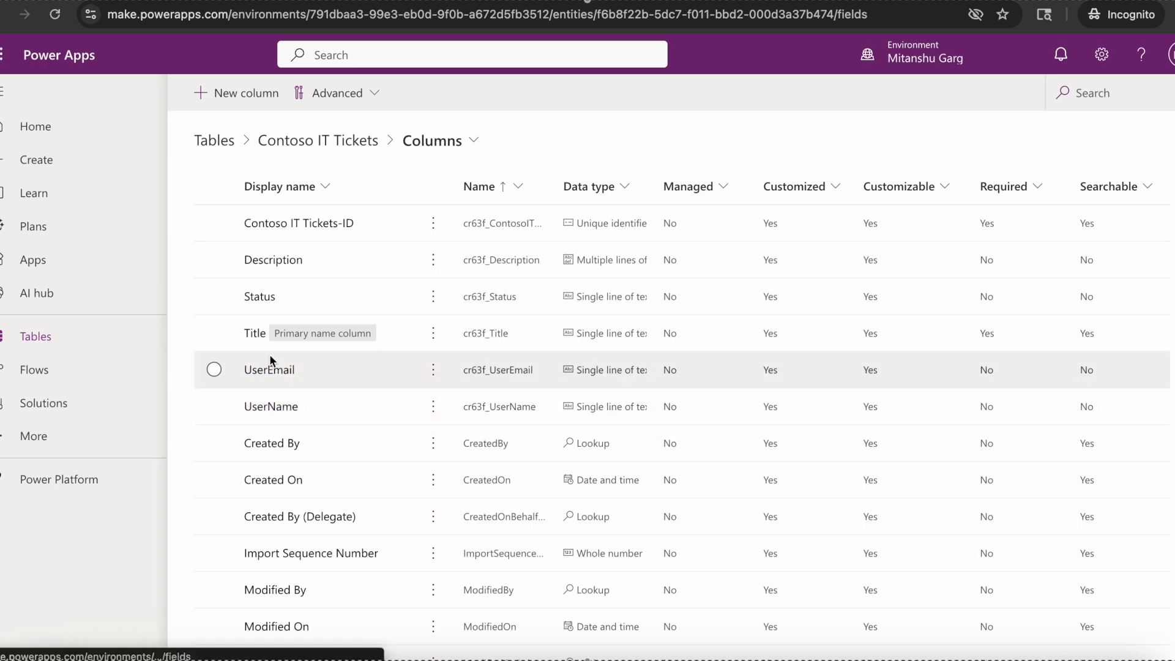
Examine the definitions of the Title and Description columns without editing them.
{"action": "left_click", "coordinate": [254, 334]}
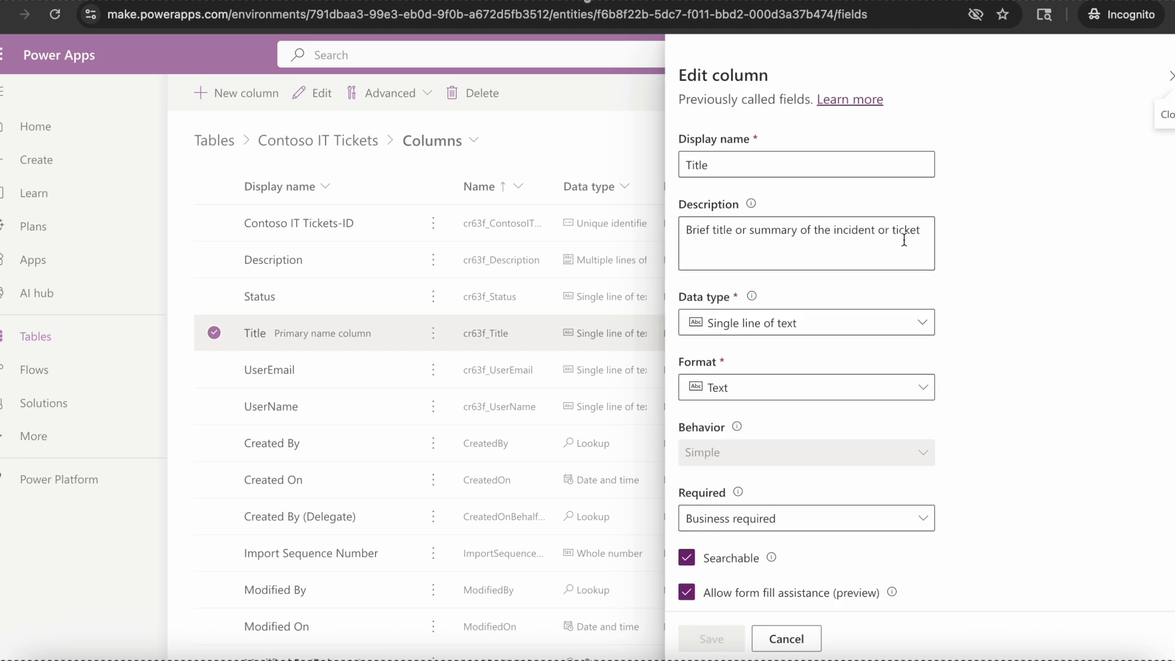
{"action": "left_click", "coordinate": [783, 638]}
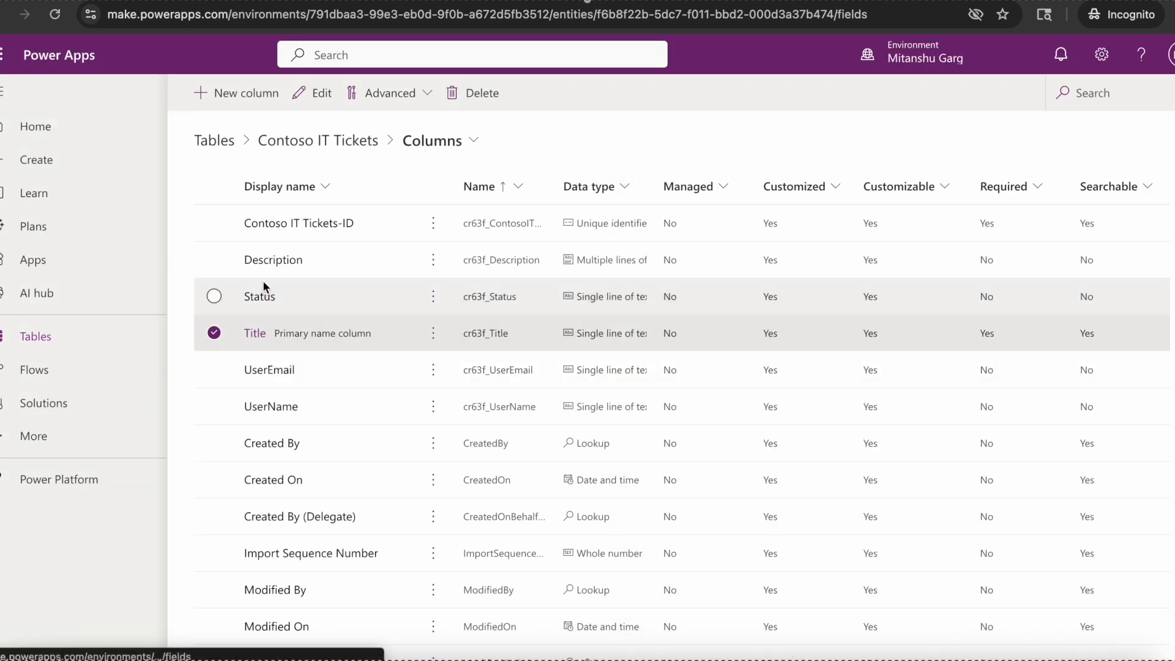
{"action": "left_click", "coordinate": [263, 261]}
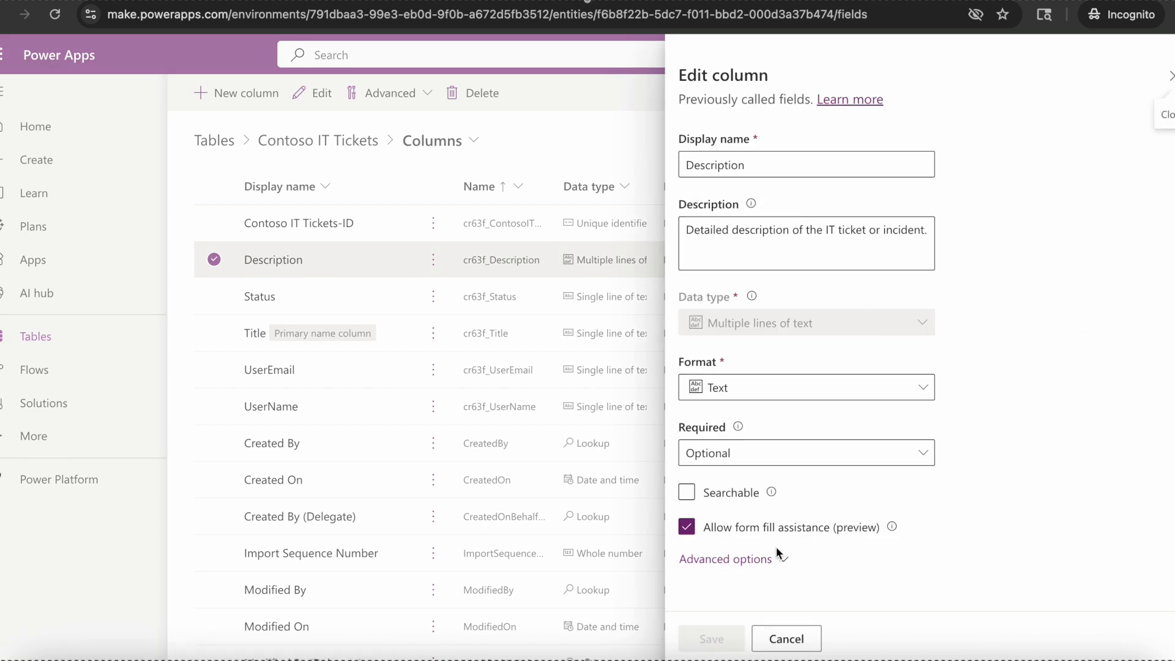
{"action": "left_click", "coordinate": [785, 638]}
{"action": "left_click", "coordinate": [209, 259]}
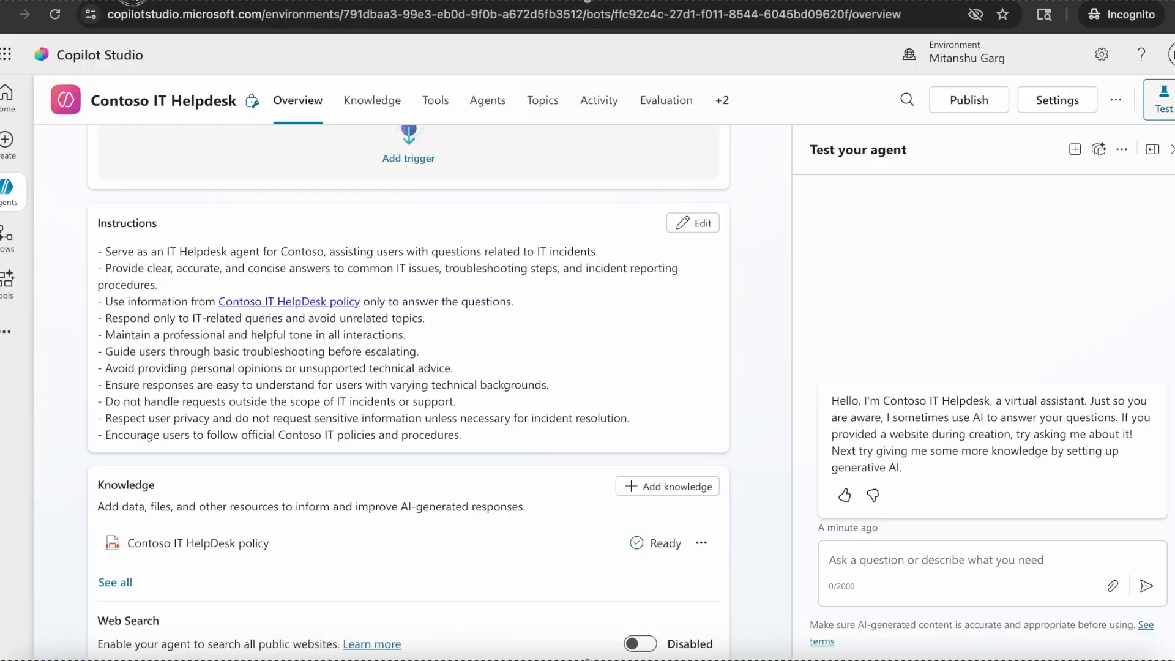
Switch back to Copilot Studio and create a new agent flow as a tool for the Contoso IT Helpdesk agent.
{"action": "left_click", "coordinate": [436, 103]}
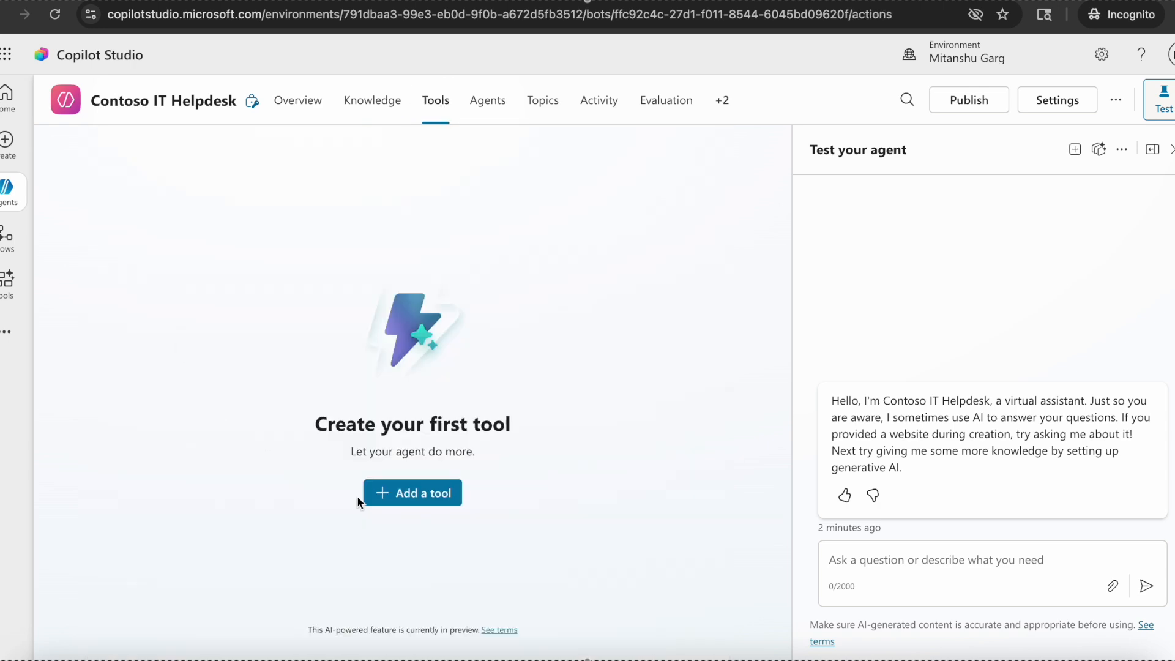
{"action": "left_click", "coordinate": [401, 494]}
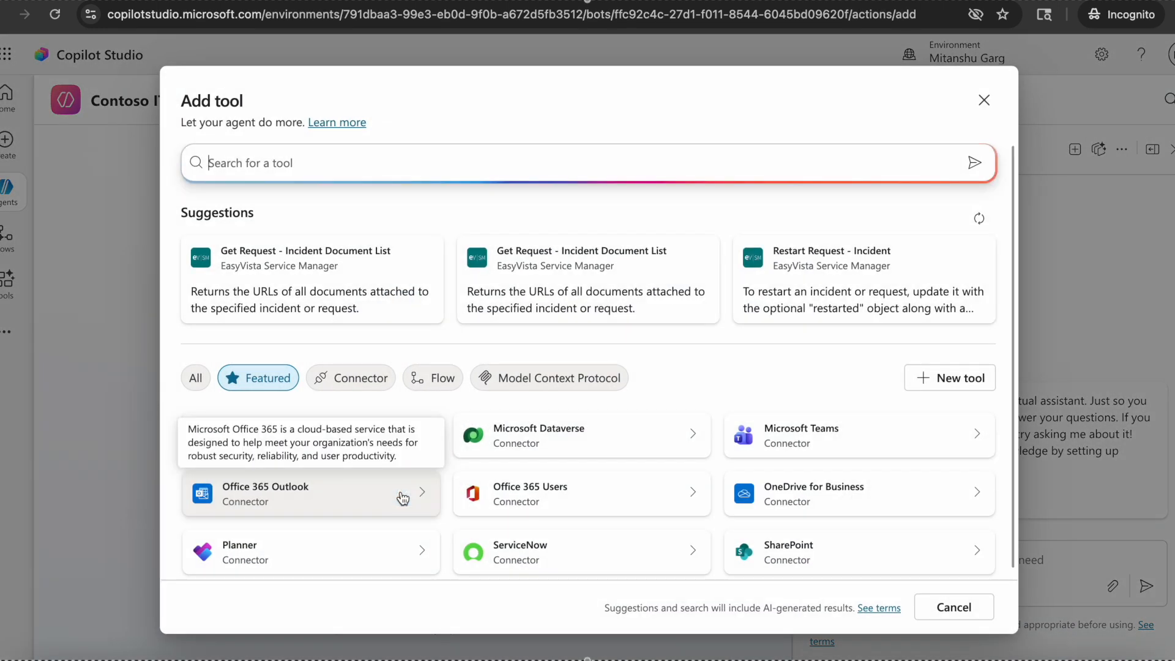
{"action": "left_click", "coordinate": [430, 381]}
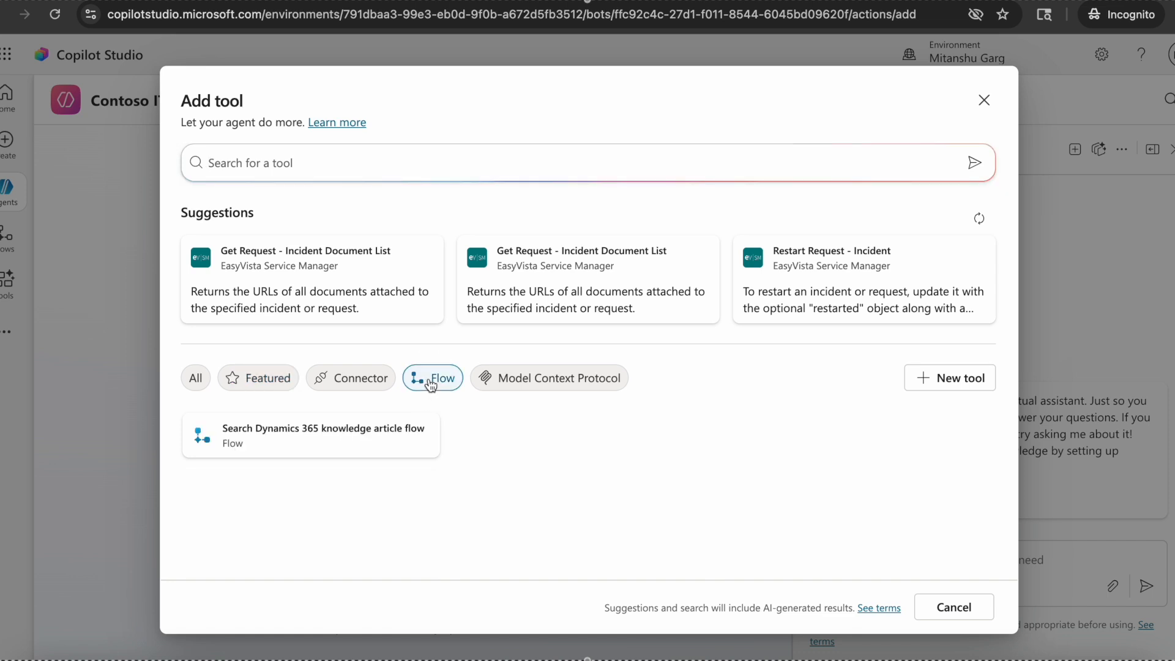
{"action": "left_click", "coordinate": [945, 381]}
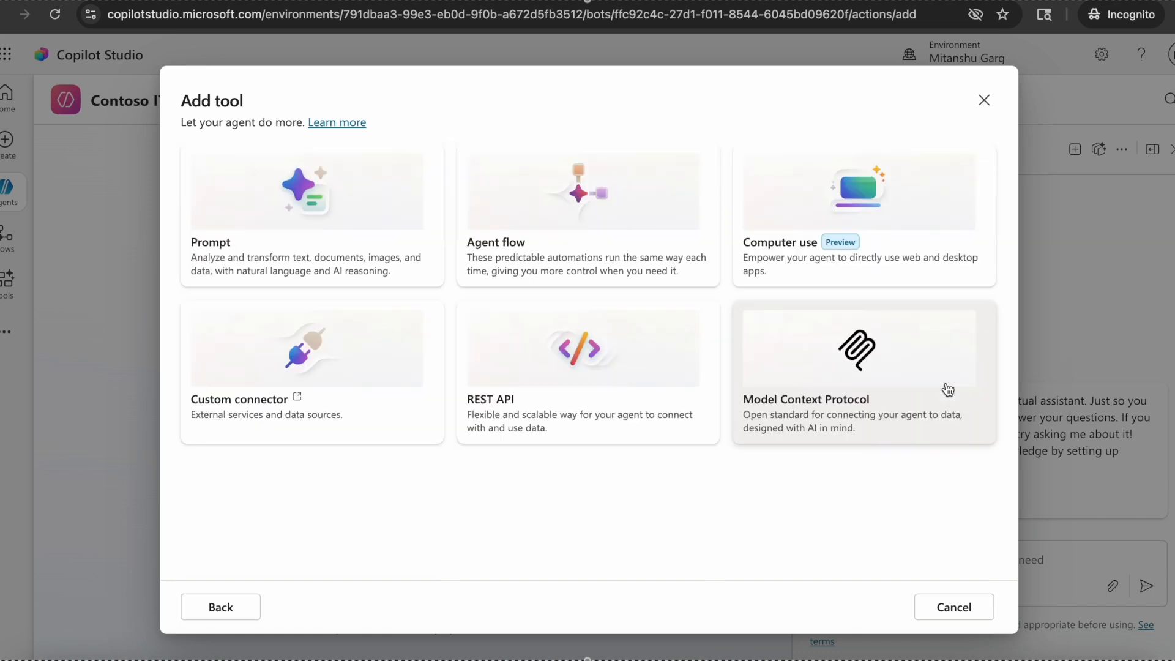
{"action": "left_click", "coordinate": [613, 219]}
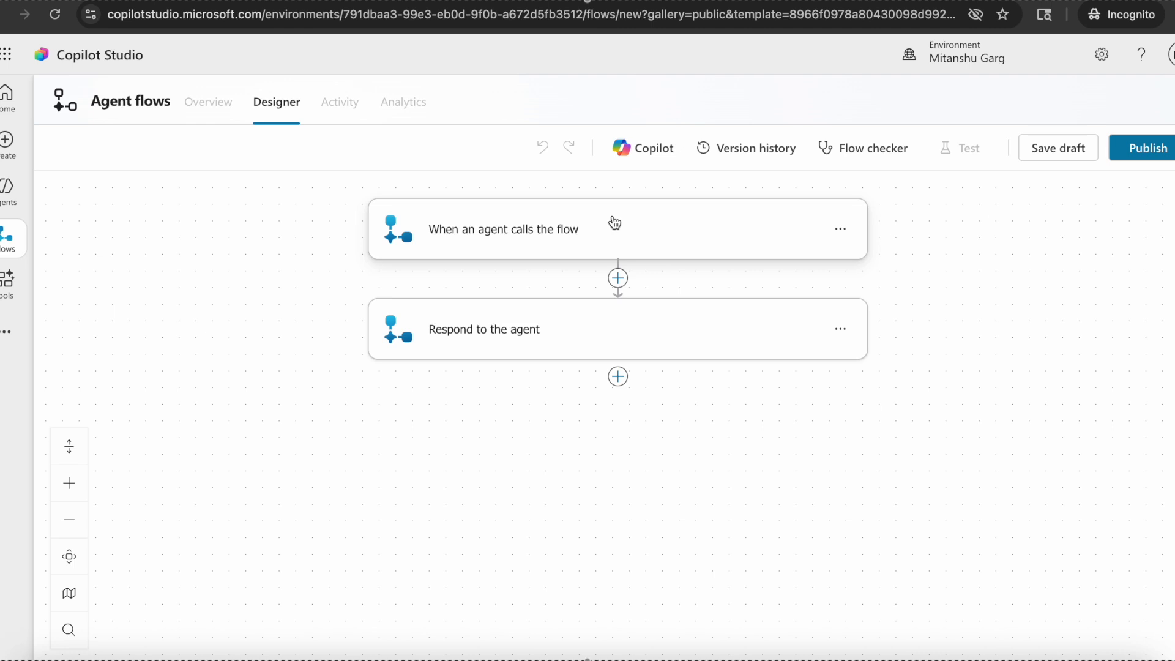
Add a text input "Title" described as "Enter brief title or summary of the incident" to the agent-call trigger.
{"action": "left_click", "coordinate": [615, 223]}
{"action": "left_click", "coordinate": [422, 265]}
{"action": "left_click", "coordinate": [419, 295]}
{"action": "type", "text": "Title"}
{"action": "key", "text": "Tab"}
{"action": "type", "text": "Enter bro"}
{"action": "key", "text": "BackSpace"}
{"action": "type", "text": "ief title or summary of the incident"}
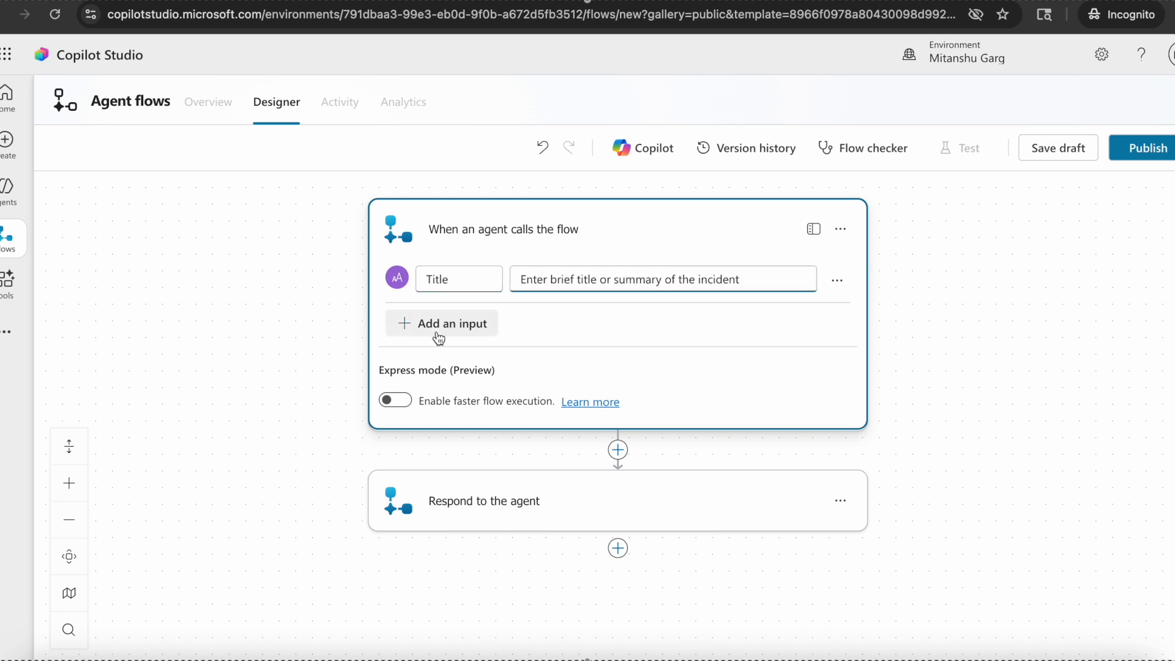
Add a text input "Description" described as "Detailed description of the incident or ticket" and append "or ticket" to the Title input's description.
{"action": "left_click", "coordinate": [438, 336]}
{"action": "left_click", "coordinate": [422, 367]}
{"action": "type", "text": "Description"}
{"action": "key", "text": "Tab"}
{"action": "type", "text": "Detailed description of the incident or ticket"}
{"action": "left_click", "coordinate": [758, 279]}
{"action": "type", "text": "or ticket"}
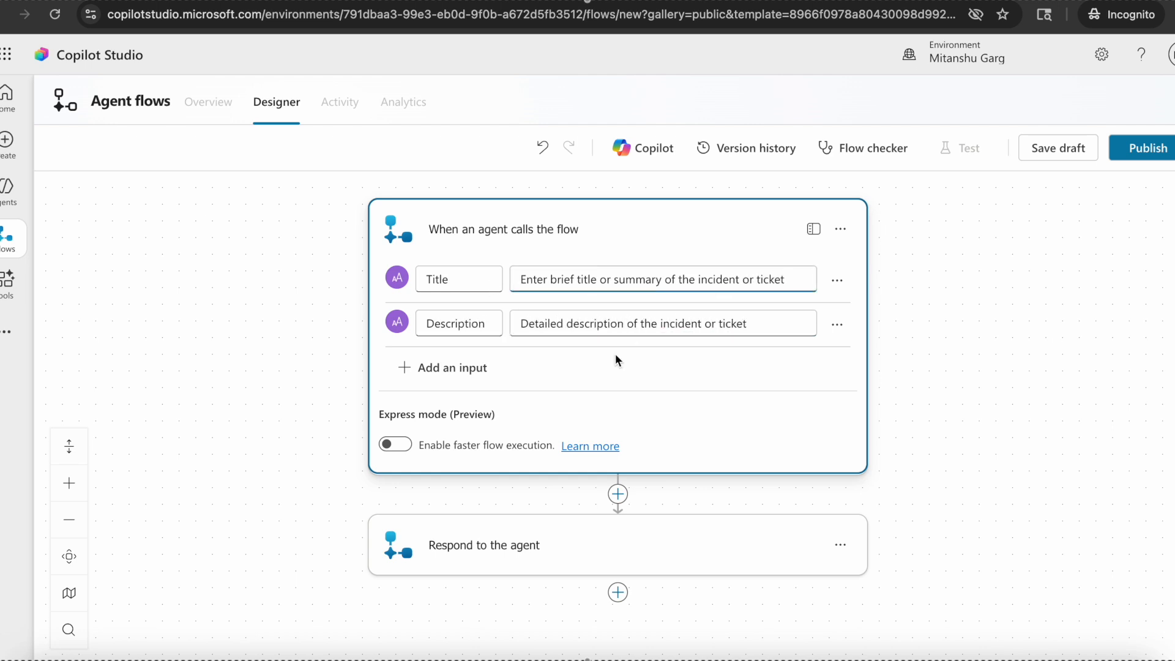
Add a text input "UserName" with the description "Name of the impacted user" to the trigger.
{"action": "left_click", "coordinate": [442, 367]}
{"action": "left_click", "coordinate": [428, 399]}
{"action": "type", "text": "UserName"}
{"action": "key", "text": "Tab"}
{"action": "type", "text": "Name of the impacted user"}
Add a text input "UserEmail" described as "Email of the impacted user" and collapse the trigger card.
{"action": "left_click", "coordinate": [442, 411]}
{"action": "left_click", "coordinate": [456, 411]}
{"action": "type", "text": "UserEmail"}
{"action": "key", "text": "Tab"}
{"action": "type", "text": "Email of the impacted user"}
{"action": "left_click", "coordinate": [297, 408]}
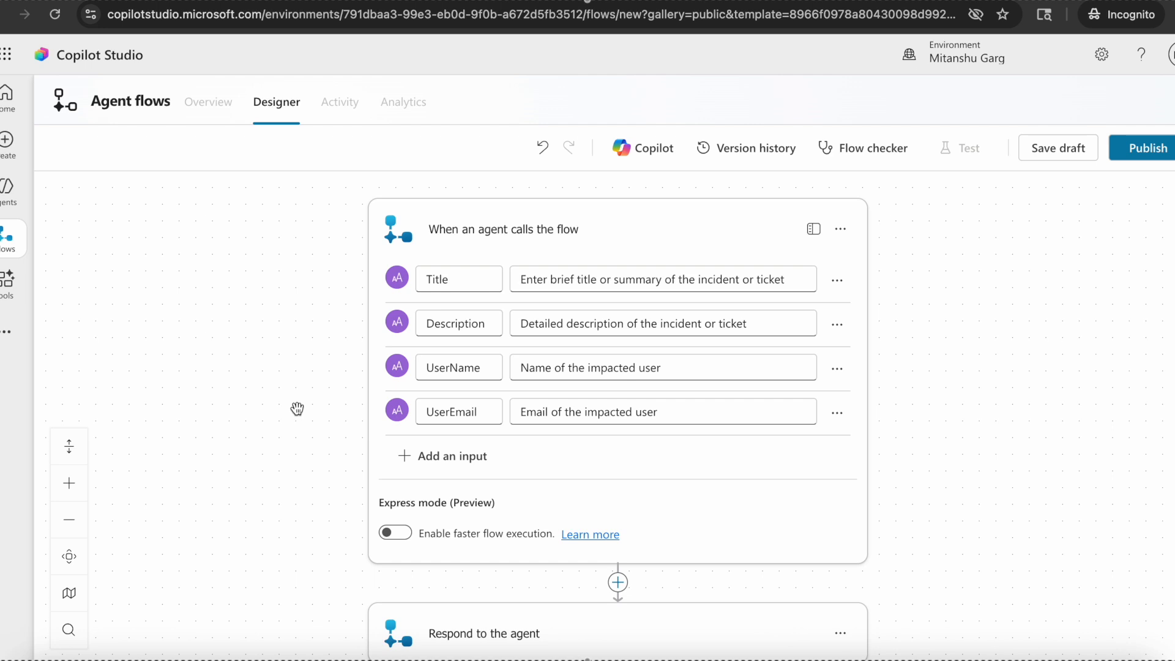
{"action": "left_click", "coordinate": [516, 215]}
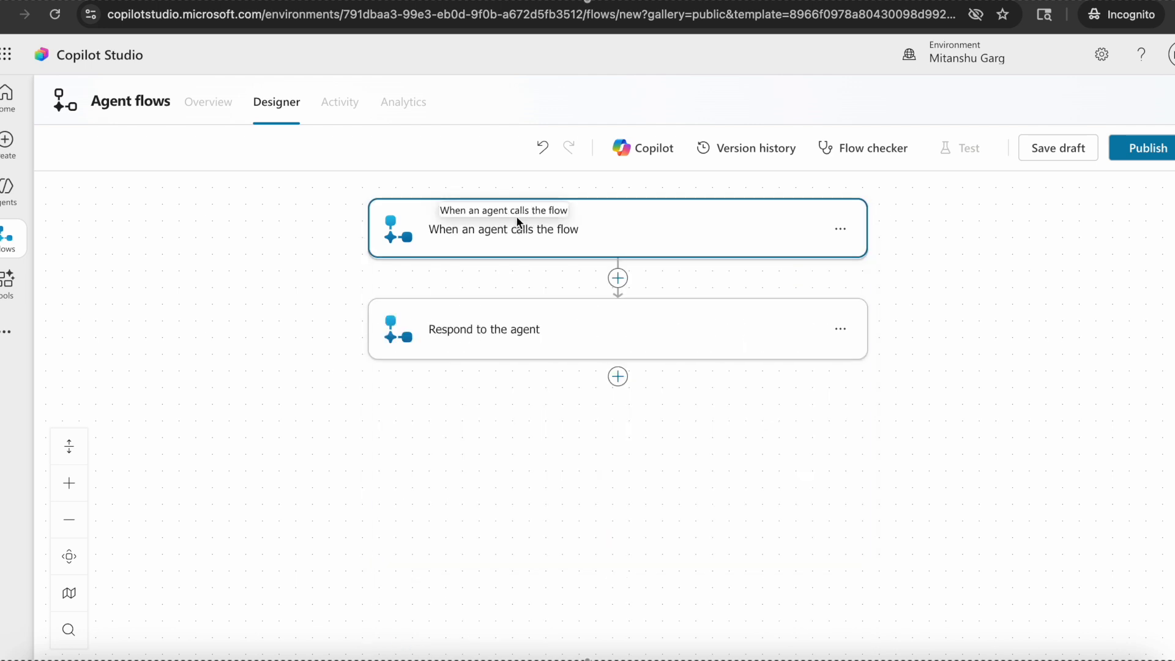
Insert a Dataverse "Add a new row" action after the trigger and set its table to Contoso IT Tickets.
{"action": "left_click", "coordinate": [618, 280]}
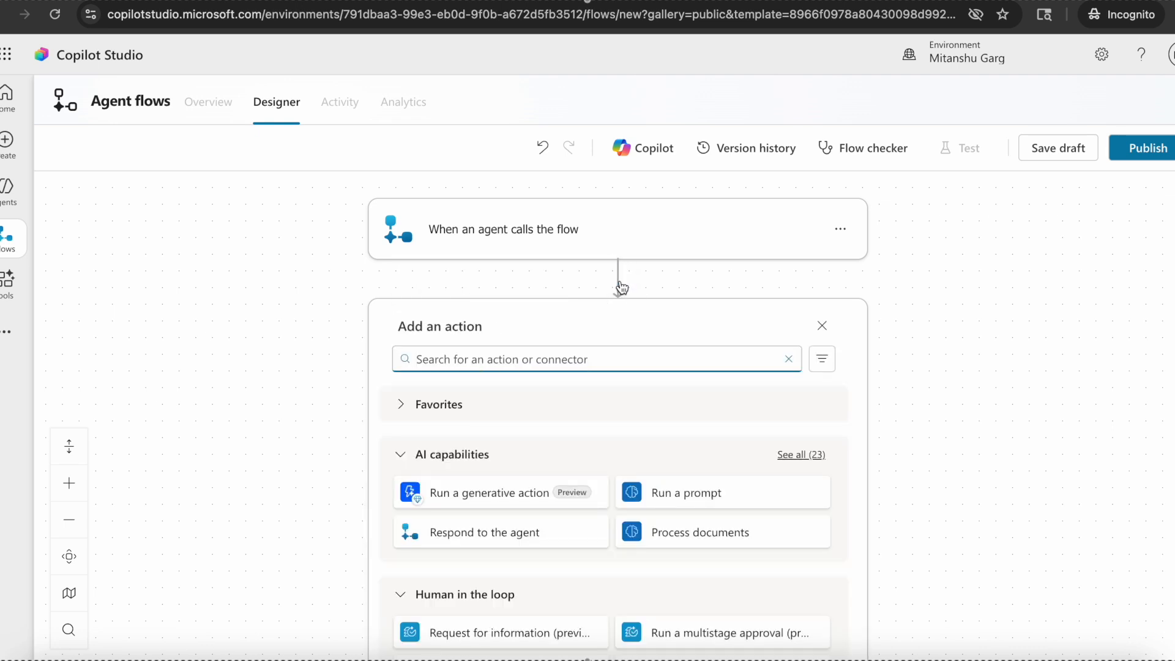
{"action": "type", "text": "add a new row"}
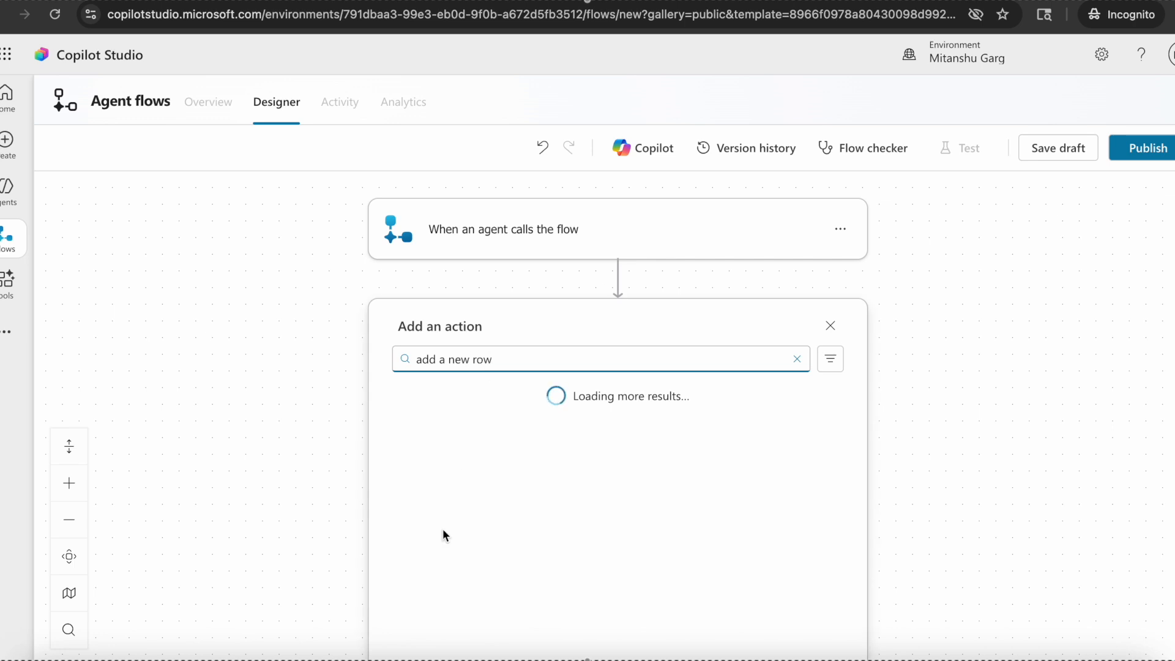
{"action": "left_click", "coordinate": [454, 472]}
{"action": "left_click", "coordinate": [504, 397]}
{"action": "type", "text": "conto"}
{"action": "key", "text": "BackSpace"}
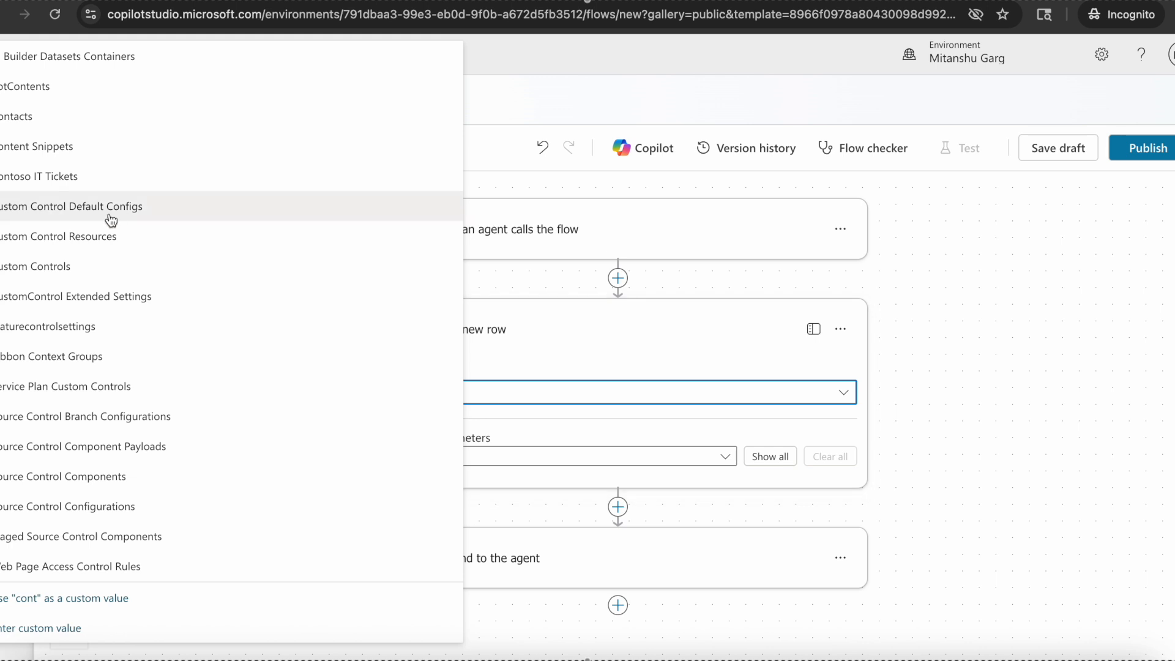
{"action": "left_click", "coordinate": [111, 178]}
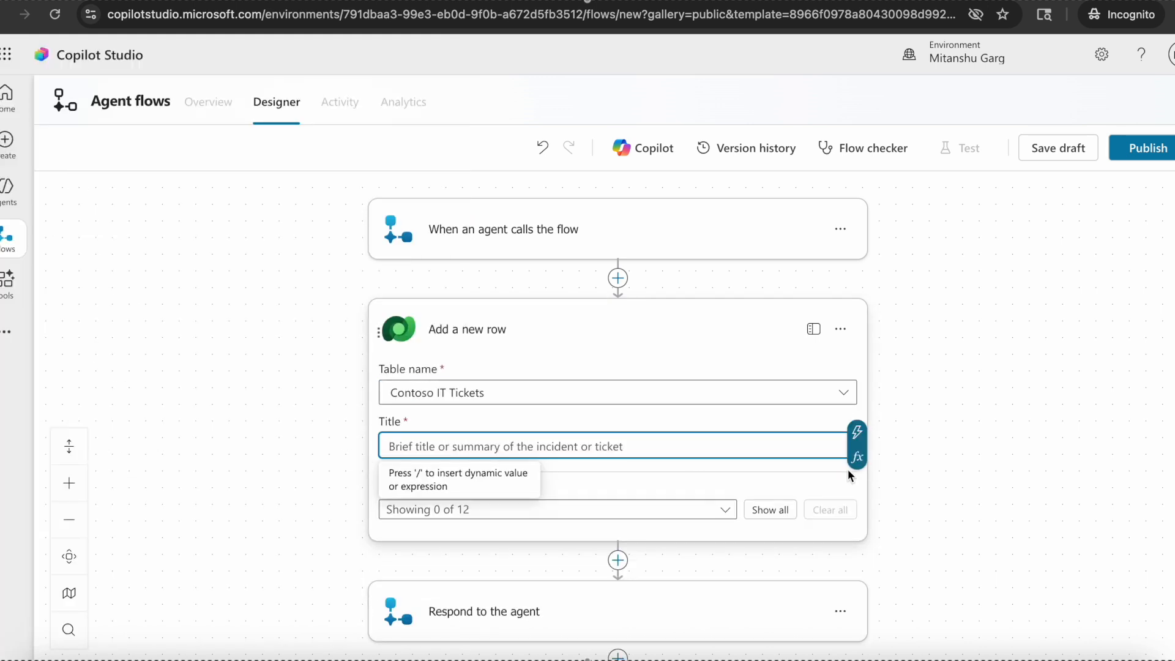
Map the new row's Title to the trigger's Title input and show the Description, Status, UserEmail and UserName parameters.
{"action": "left_click", "coordinate": [856, 436]}
{"action": "left_click", "coordinate": [202, 369]}
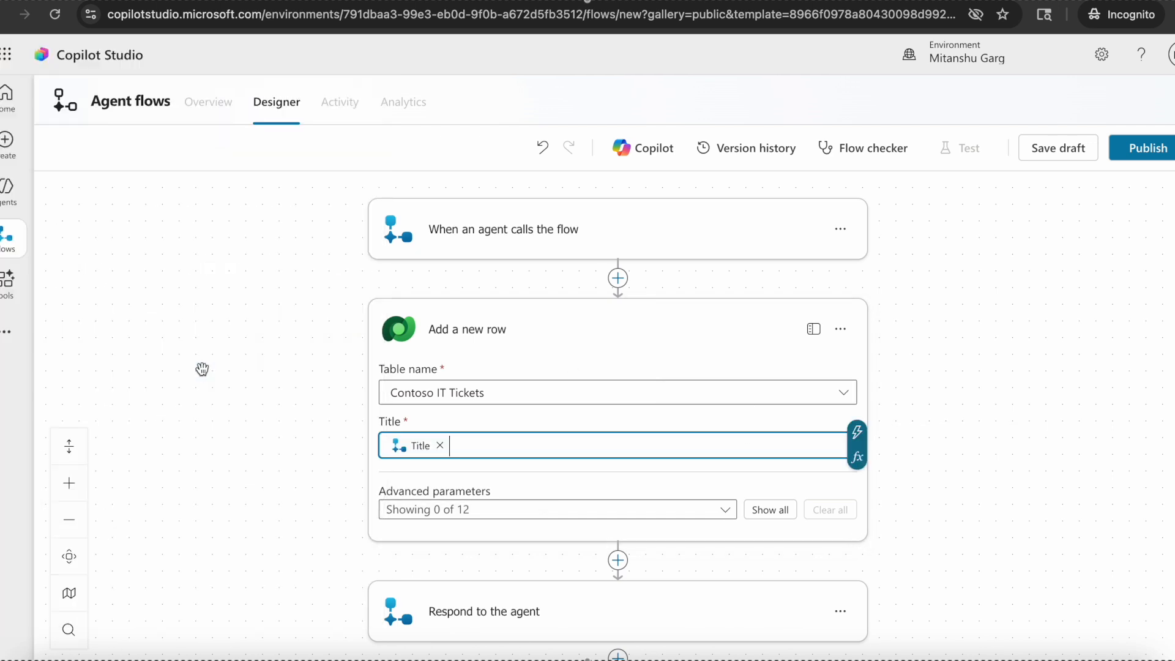
{"action": "left_click", "coordinate": [456, 507]}
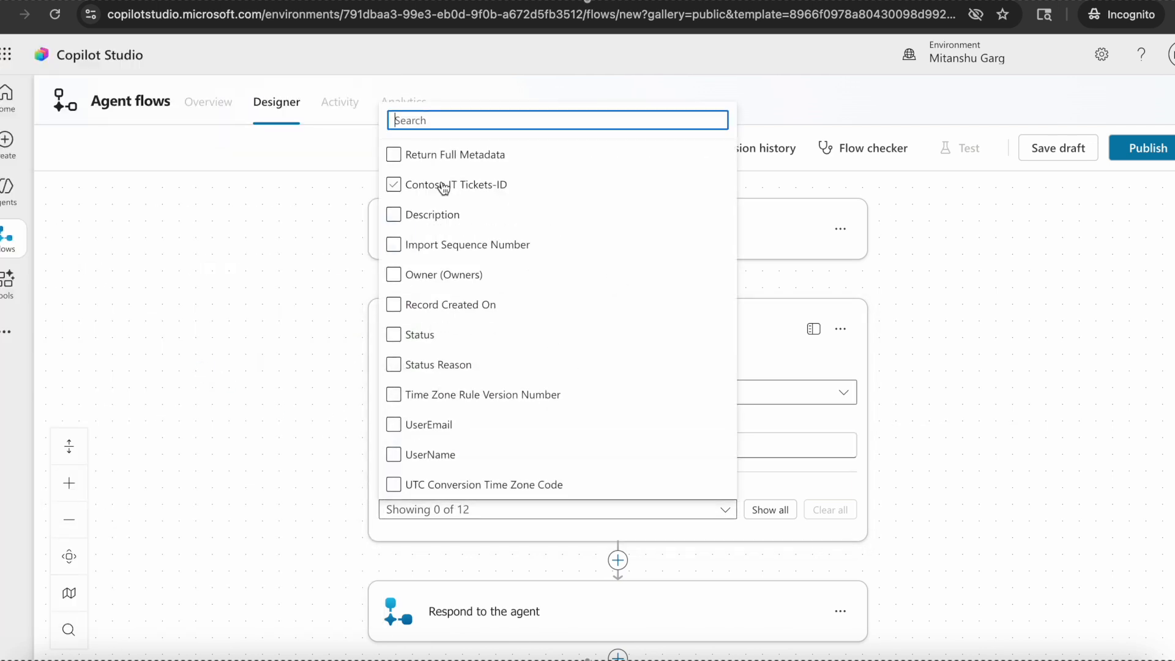
{"action": "left_click", "coordinate": [394, 426]}
{"action": "left_click", "coordinate": [393, 455]}
{"action": "left_click", "coordinate": [393, 336]}
{"action": "left_click", "coordinate": [394, 215]}
{"action": "left_click", "coordinate": [225, 454]}
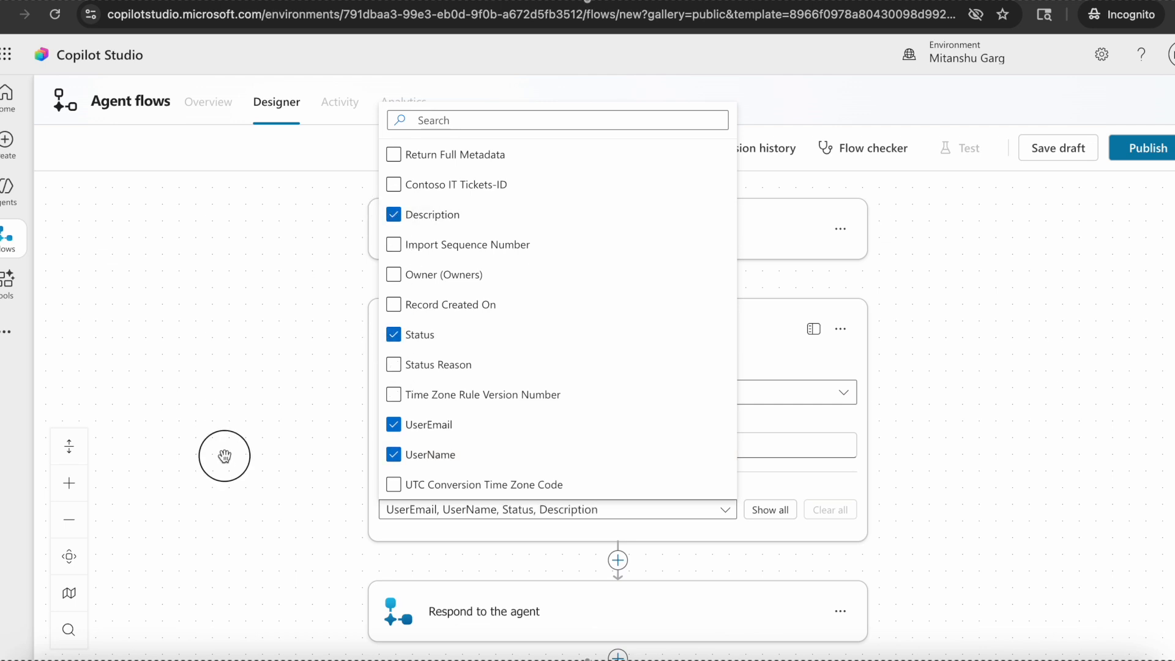
Set the new row's Status to "New".
{"action": "scroll", "coordinate": [225, 456], "scroll_direction": "down", "scroll_amount": 5}
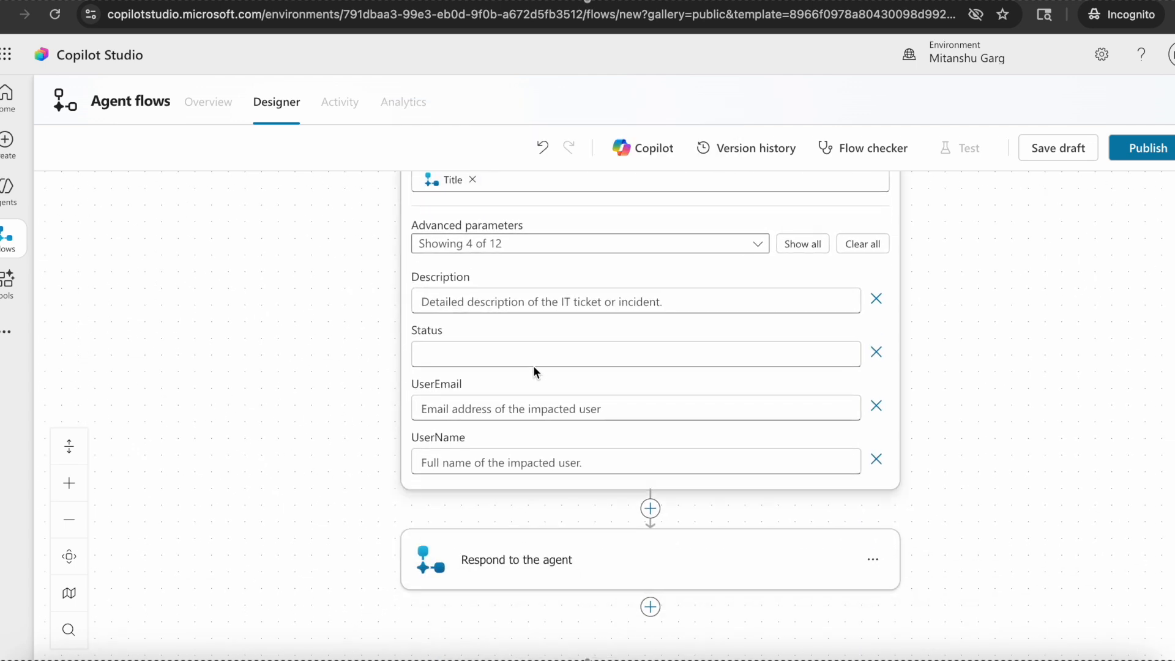
{"action": "left_click", "coordinate": [530, 352]}
{"action": "type", "text": "New"}
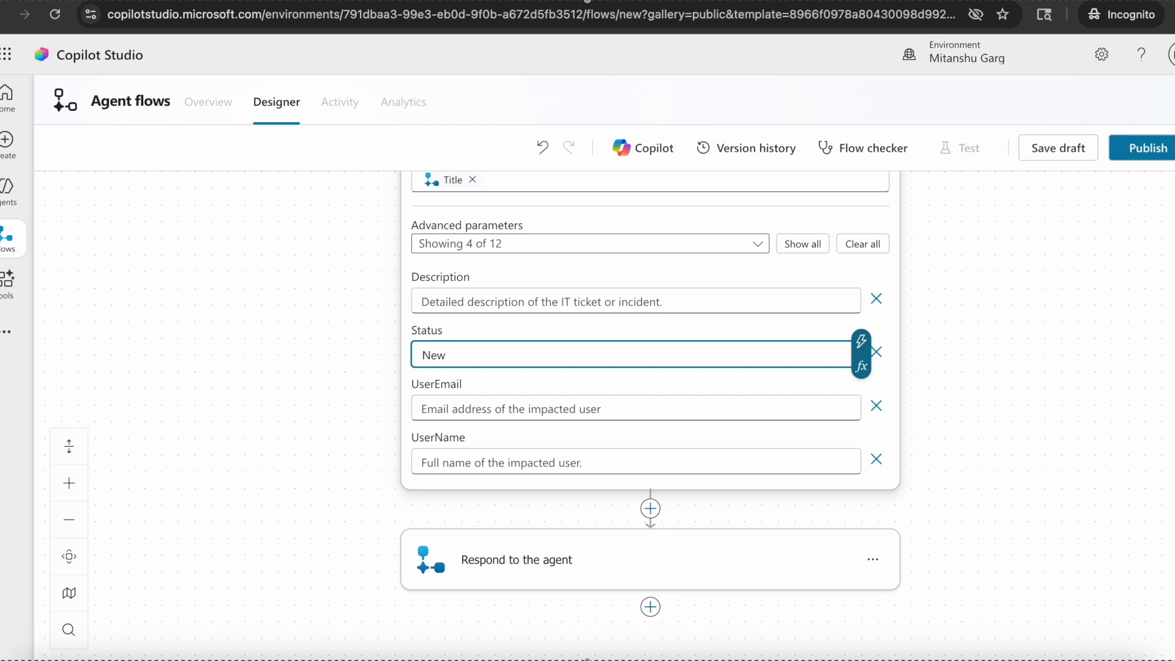
Map the new row's Description, UserEmail and UserName to the trigger's matching inputs and collapse the action card.
{"action": "left_click", "coordinate": [588, 300]}
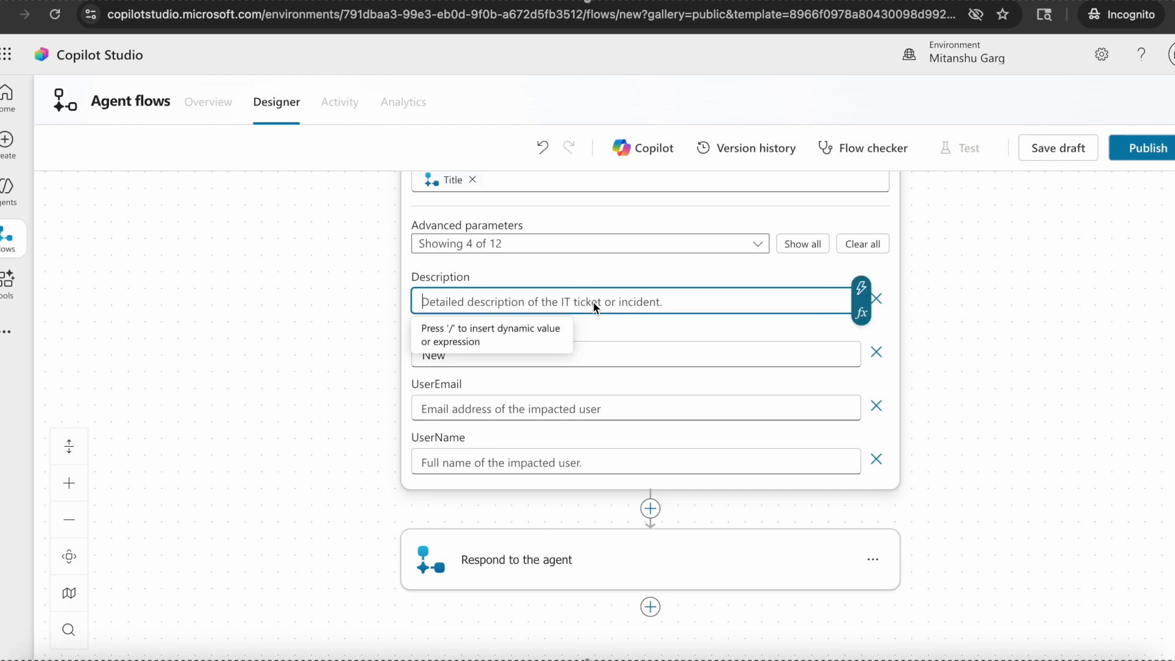
{"action": "left_click", "coordinate": [861, 287]}
{"action": "left_click", "coordinate": [137, 471]}
{"action": "left_click", "coordinate": [572, 409]}
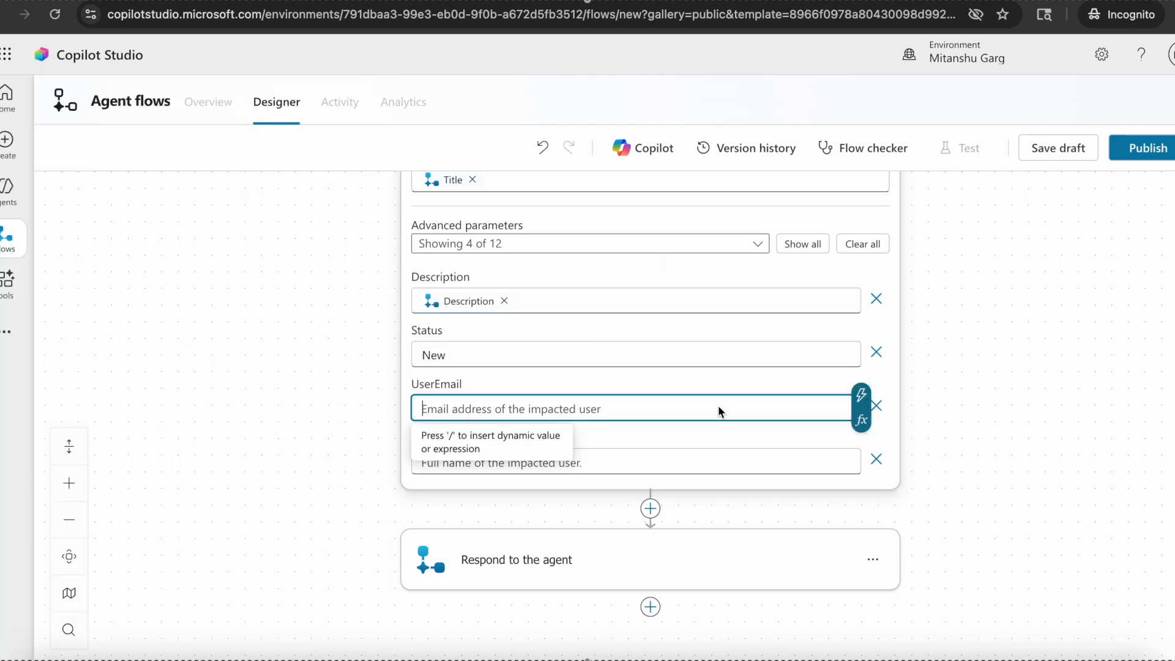
{"action": "left_click", "coordinate": [861, 395]}
{"action": "left_click", "coordinate": [145, 555]}
{"action": "left_click", "coordinate": [809, 462]}
{"action": "left_click", "coordinate": [861, 448]}
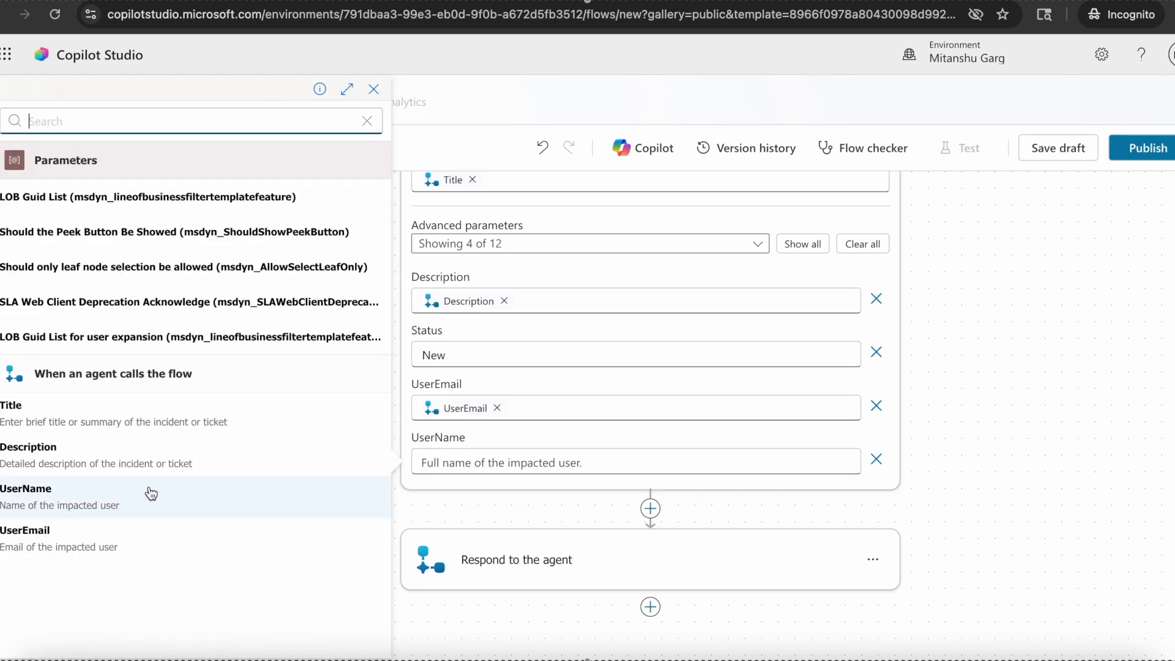
{"action": "left_click", "coordinate": [171, 492]}
{"action": "scroll", "coordinate": [268, 438], "scroll_direction": "up", "scroll_amount": 5}
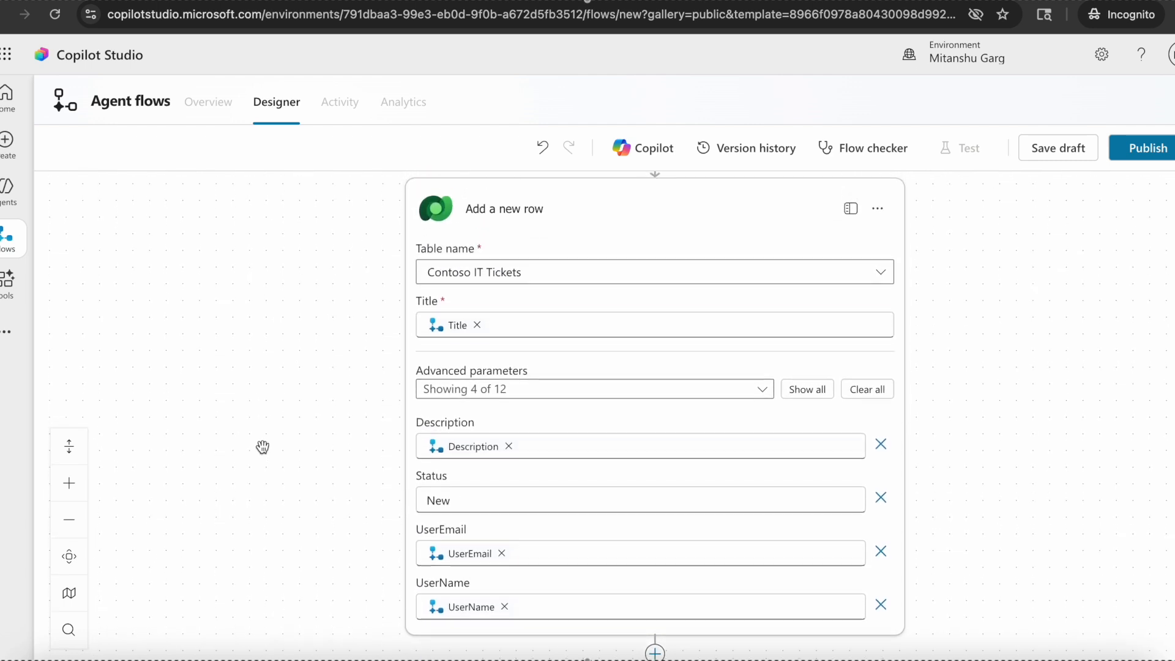
{"action": "left_click", "coordinate": [559, 295]}
Add a text output "TicketID" to "Respond to the agent", returning the Contoso IT Tickets-ID value from the added row.
{"action": "left_click", "coordinate": [515, 401]}
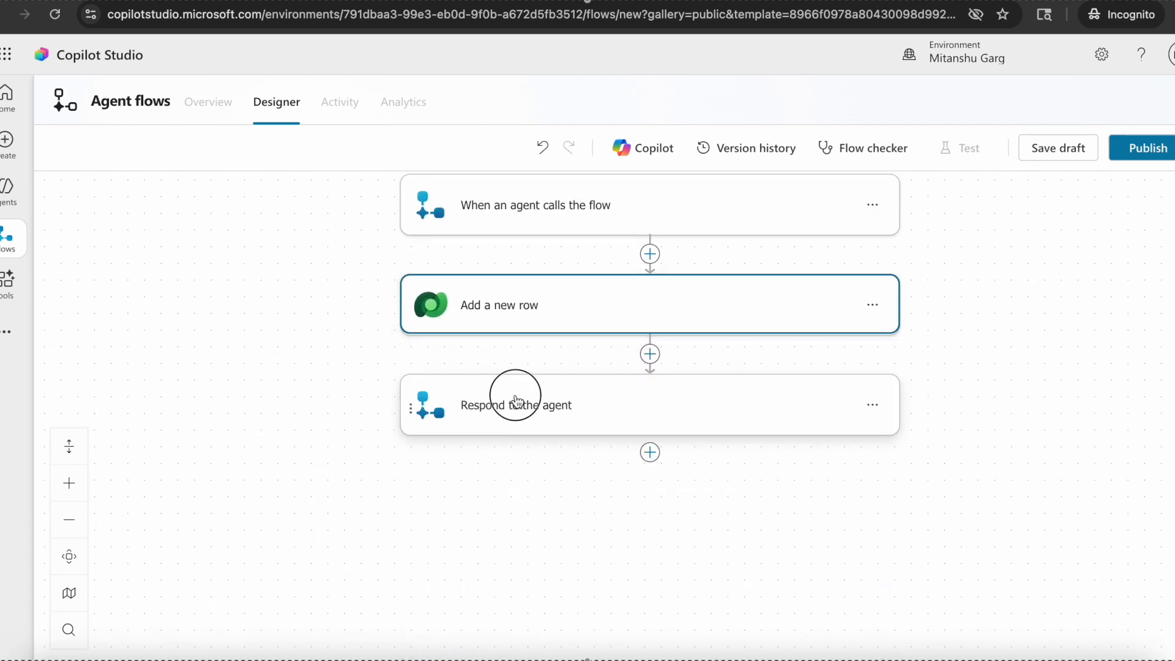
{"action": "left_click", "coordinate": [433, 451]}
{"action": "left_click", "coordinate": [448, 490]}
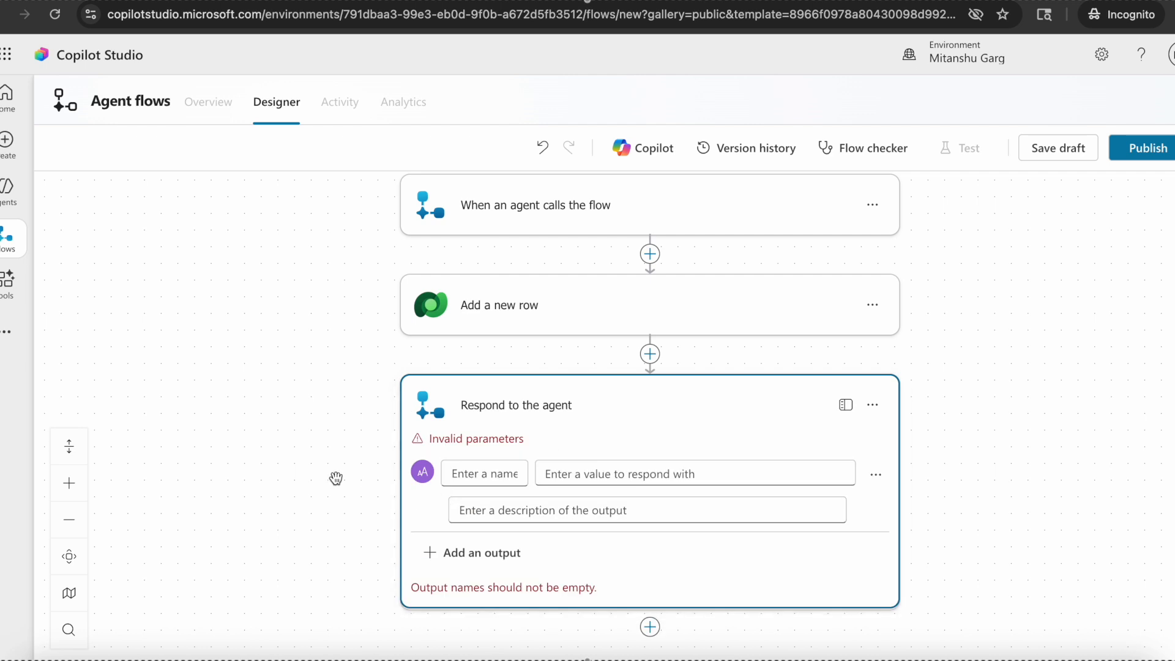
{"action": "left_click", "coordinate": [493, 428]}
{"action": "type", "text": "TicketID"}
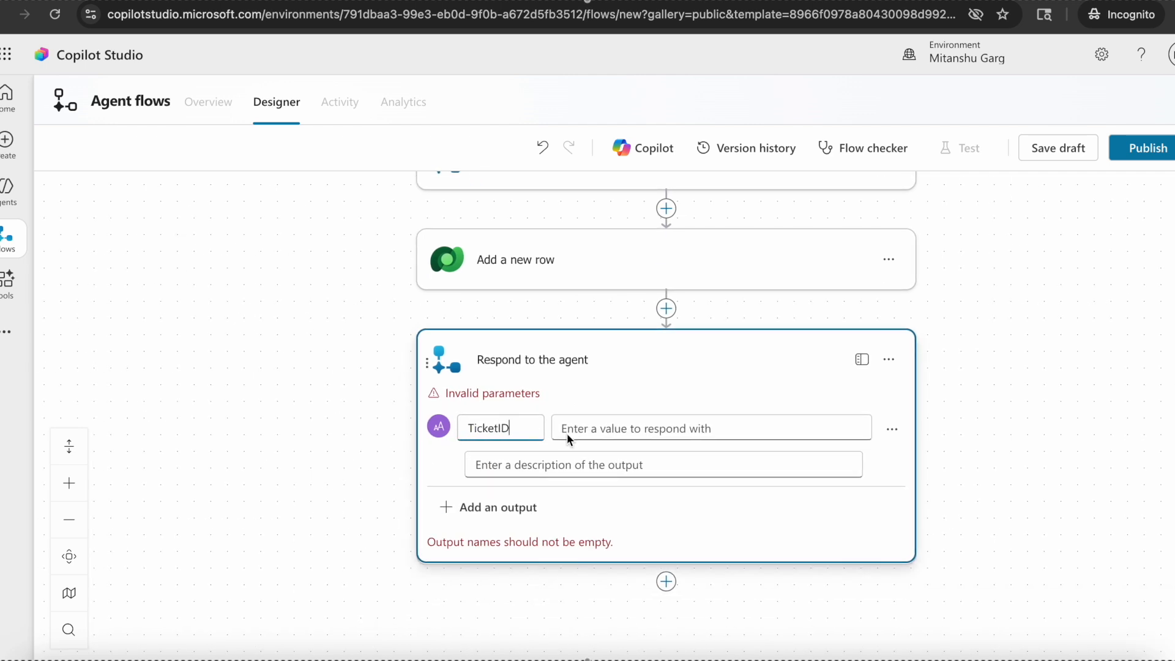
{"action": "left_click", "coordinate": [615, 432]}
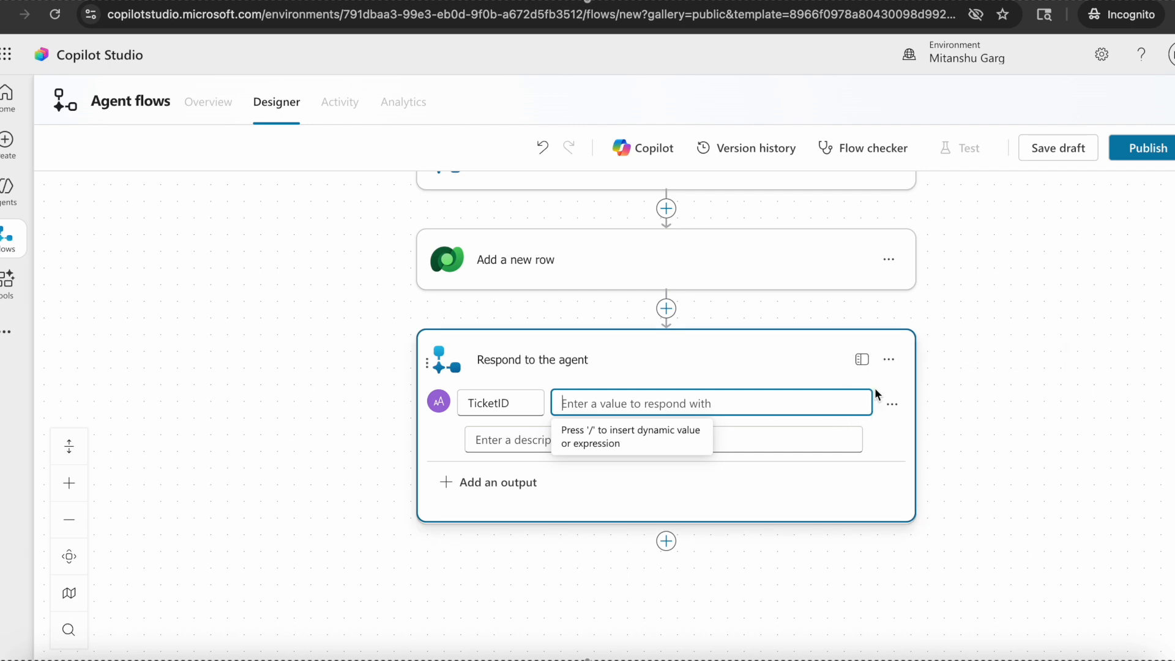
{"action": "left_click", "coordinate": [873, 402]}
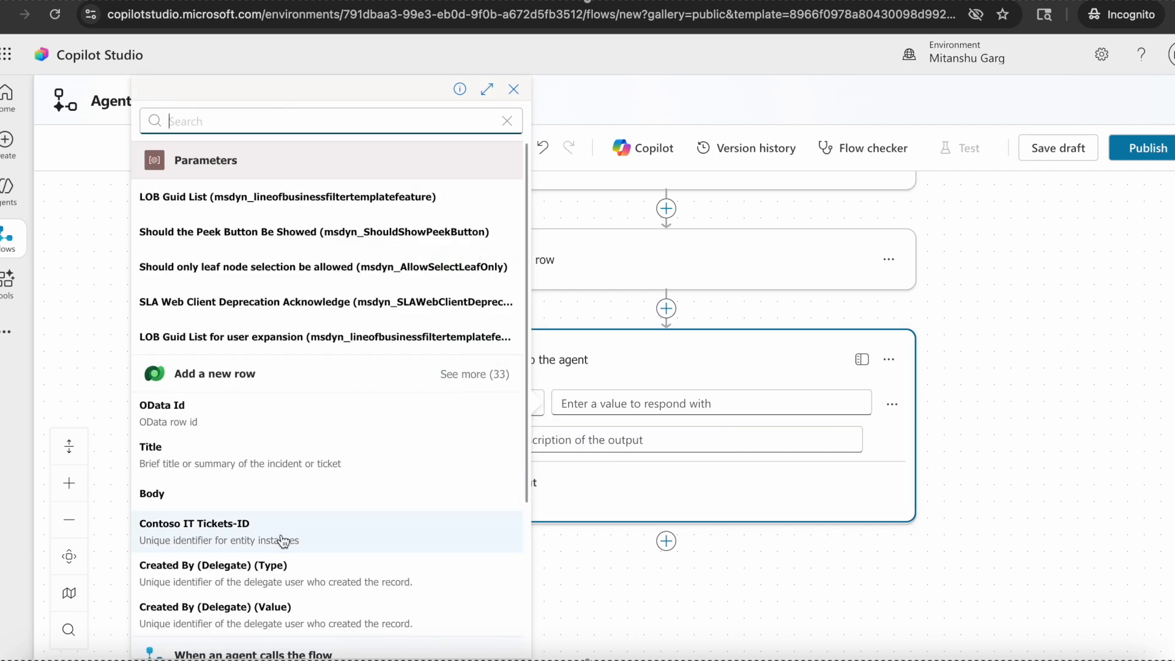
{"action": "left_click", "coordinate": [227, 538]}
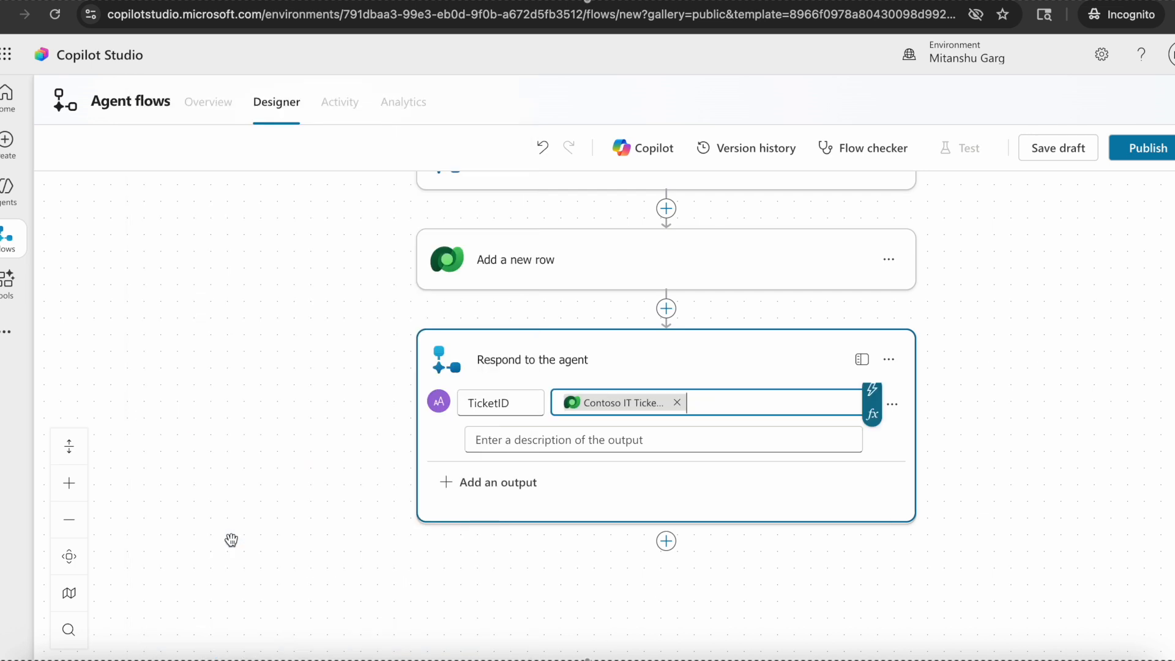
Describe the TicketID output as "Ticket ID of the new incident." and publish the agent flow, staying in the flow.
{"action": "left_click", "coordinate": [573, 436]}
{"action": "type", "text": "Ticket "}
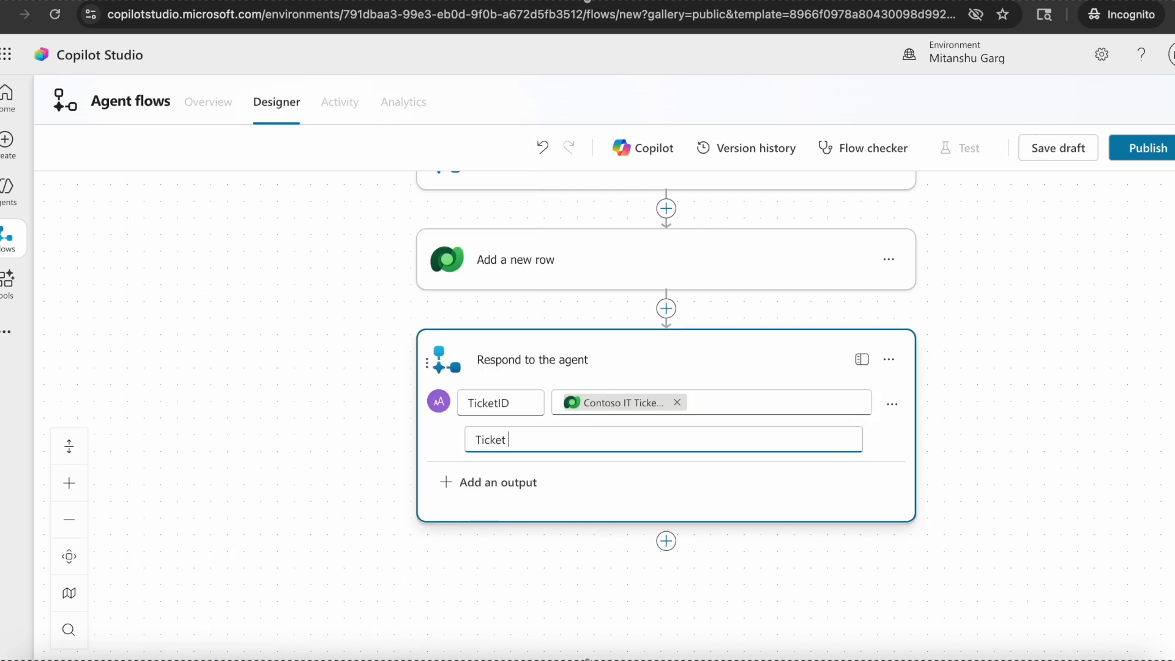
{"action": "type", "text": "ID of the new incident."}
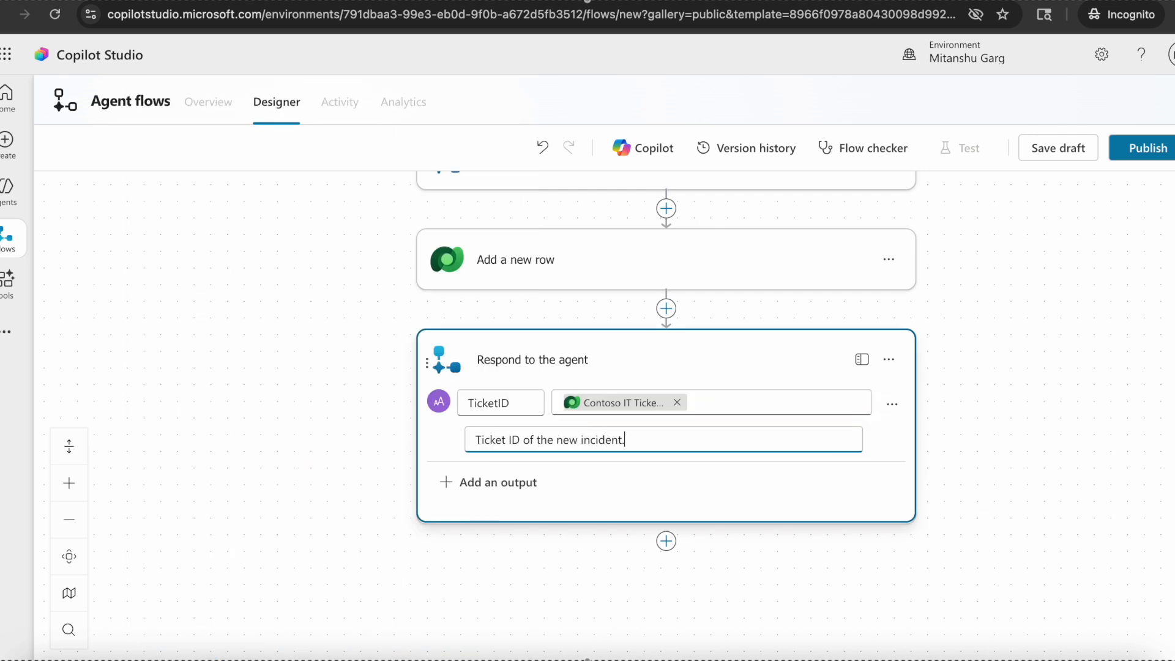
{"action": "left_click", "coordinate": [1138, 153]}
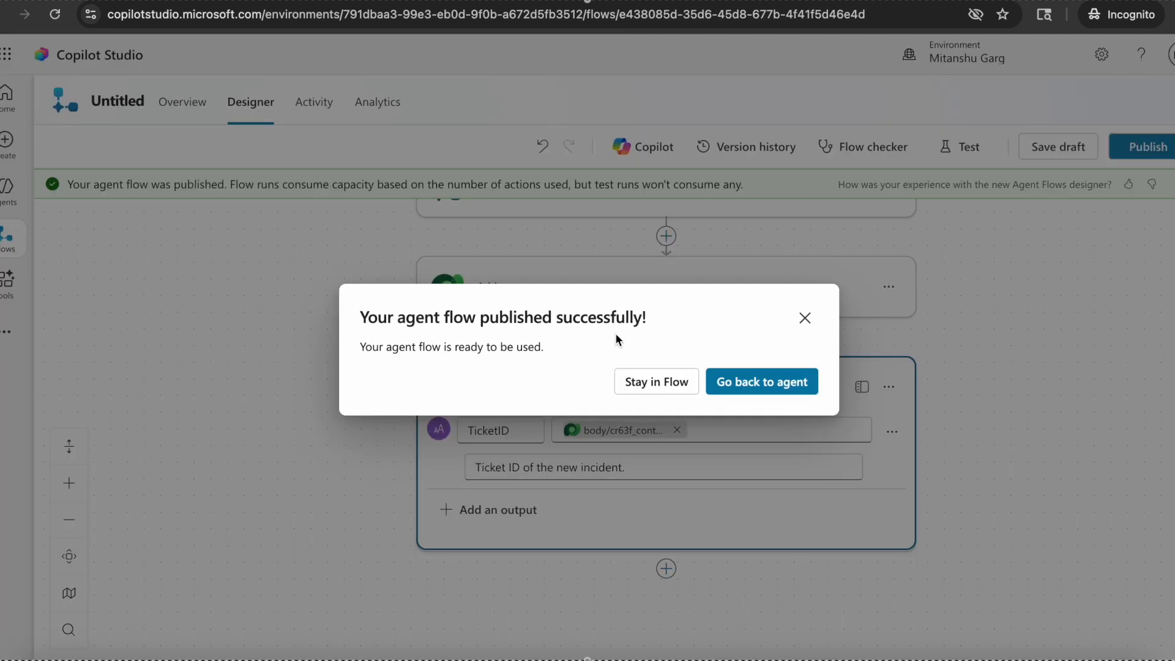
{"action": "left_click", "coordinate": [643, 384]}
Edit the published flow's details and rename it "Add ticket to database".
{"action": "left_click", "coordinate": [196, 99]}
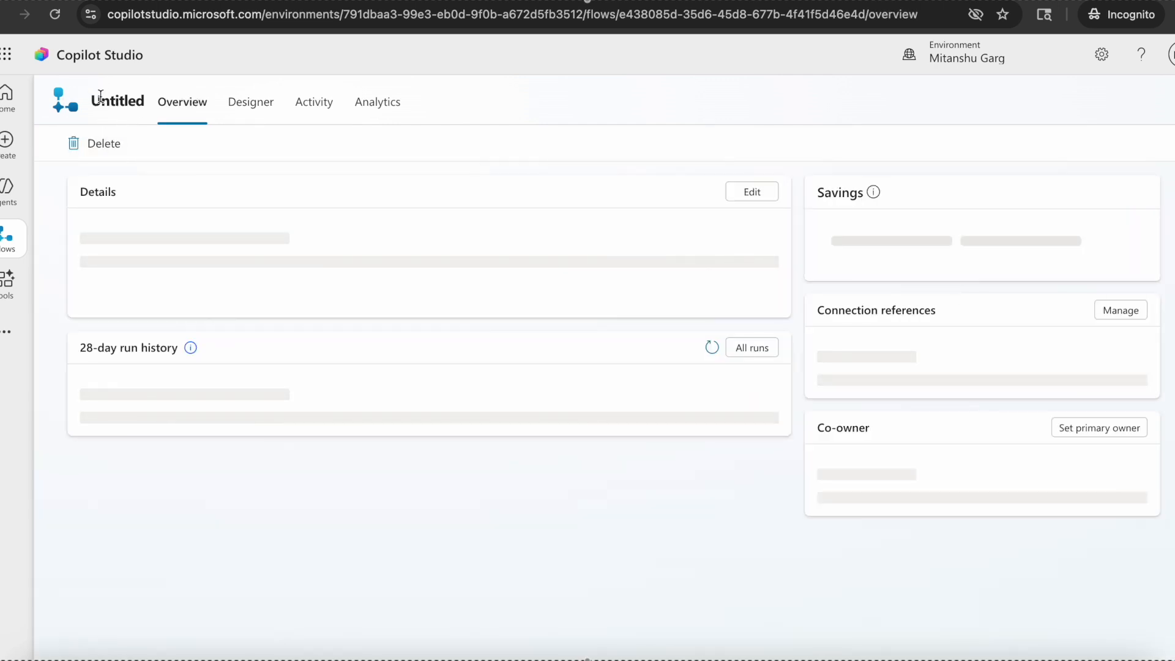
{"action": "left_click", "coordinate": [751, 192]}
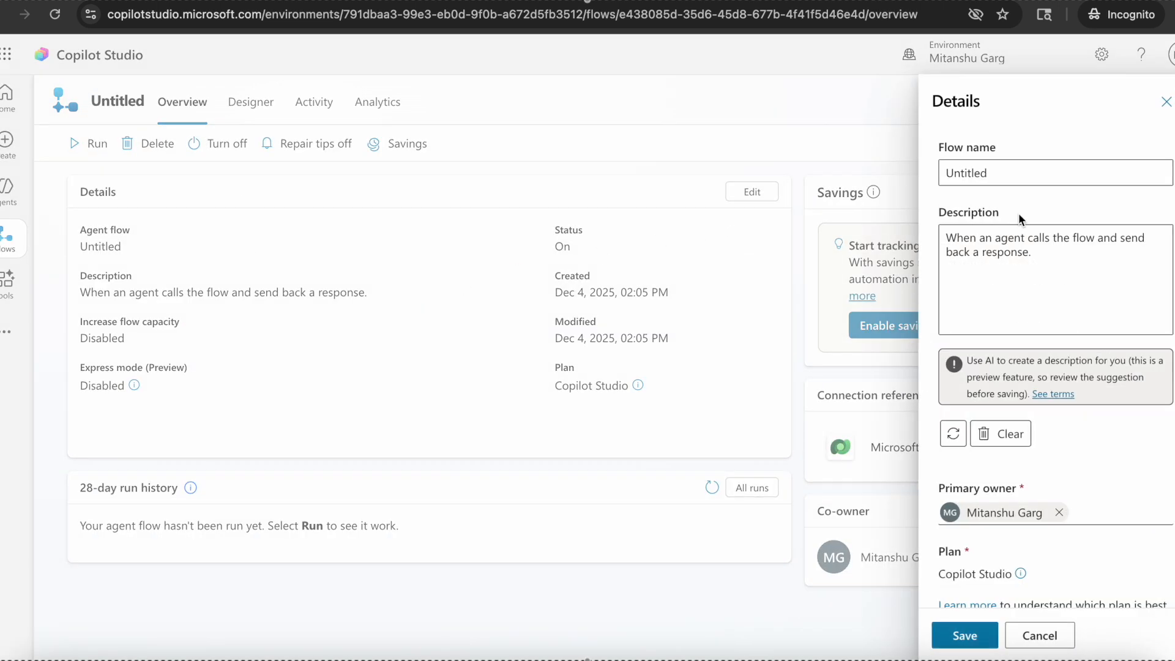
{"action": "triple_click", "coordinate": [1058, 173]}
{"action": "type", "text": "Add ticket to database"}
Set the flow description to "This flow adds IT ticket to the database and returns the ticket ID to the agent." and save the details.
{"action": "key", "text": "Tab"}
{"action": "type", "text": "This"}
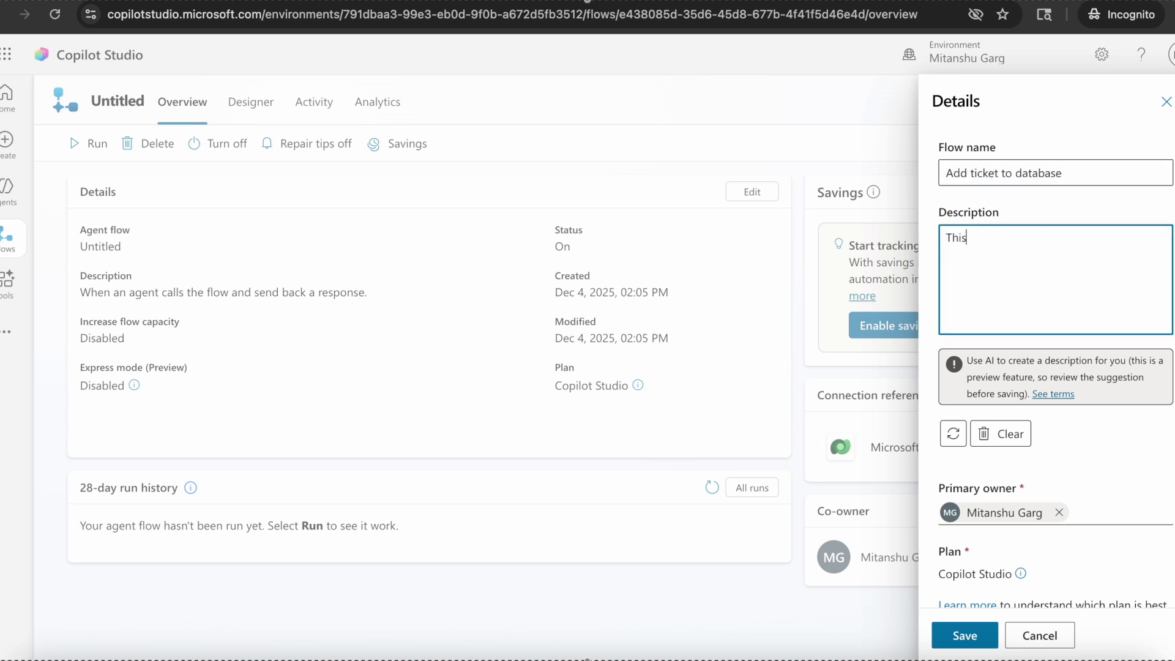
{"action": "type", "text": " flow adds IT ticket to the database and returns the ticket id"}
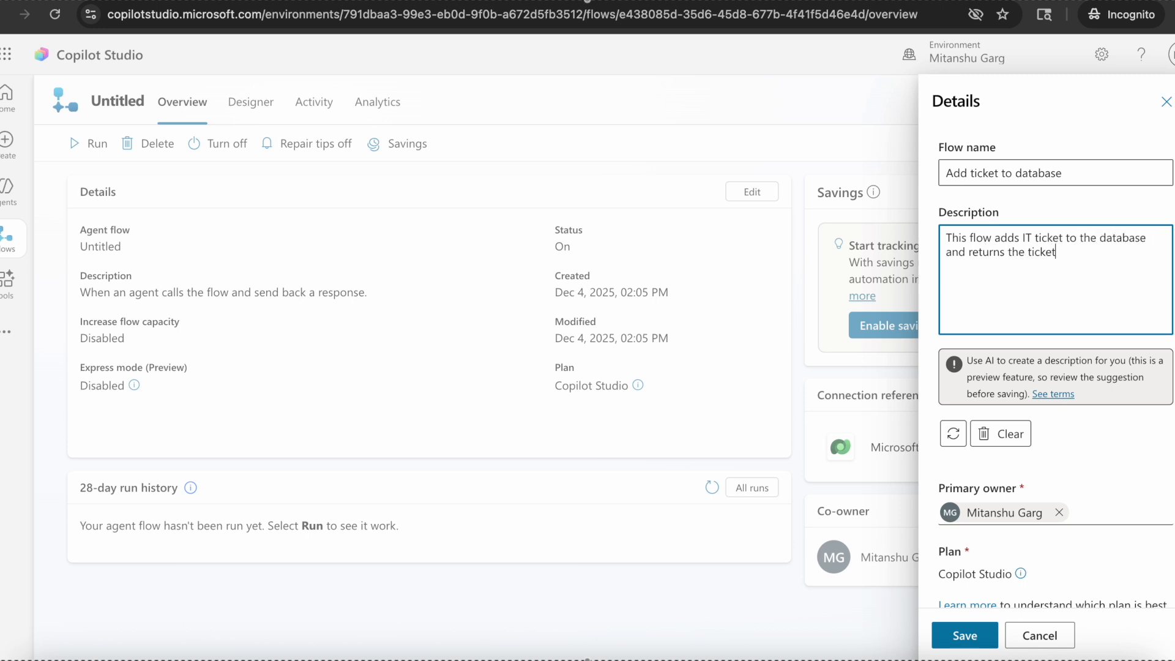
{"action": "key", "text": "BackSpace"}
{"action": "type", "text": "ID t"}
{"action": "key", "text": "BackSpace"}
{"action": "key", "text": "BackSpace"}
{"action": "type", "text": "to the agent."}
{"action": "left_click", "coordinate": [964, 634]}
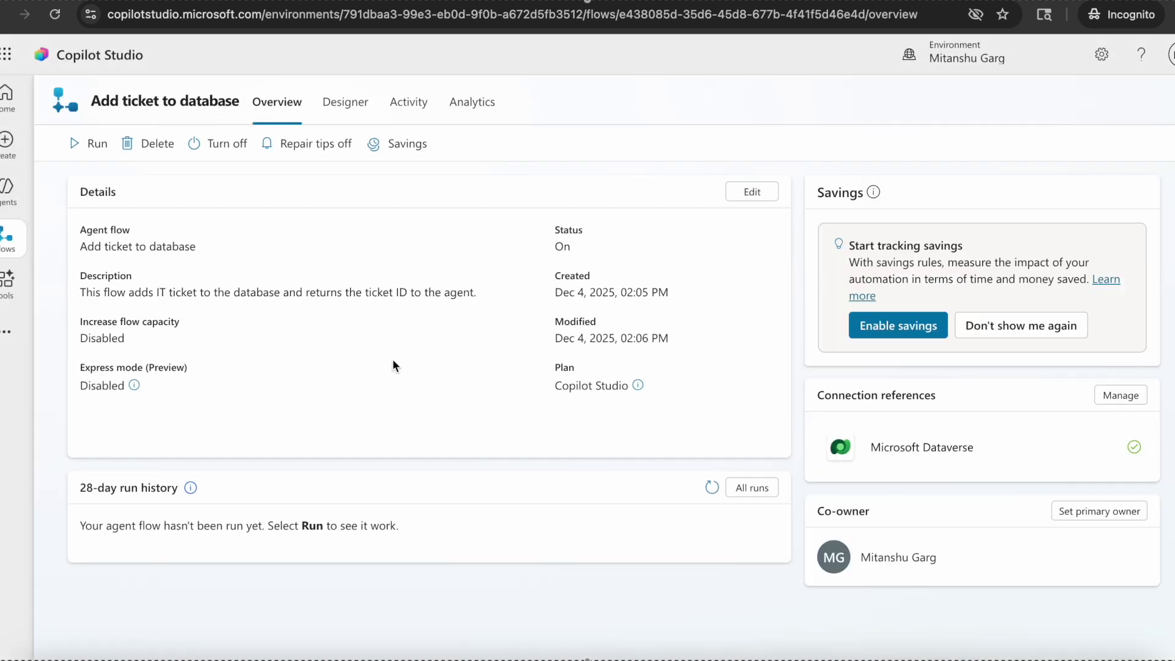
Open the Contoso IT Helpdesk agent and add the "Add ticket to database" agent flow to it as a tool.
{"action": "left_click", "coordinate": [9, 192]}
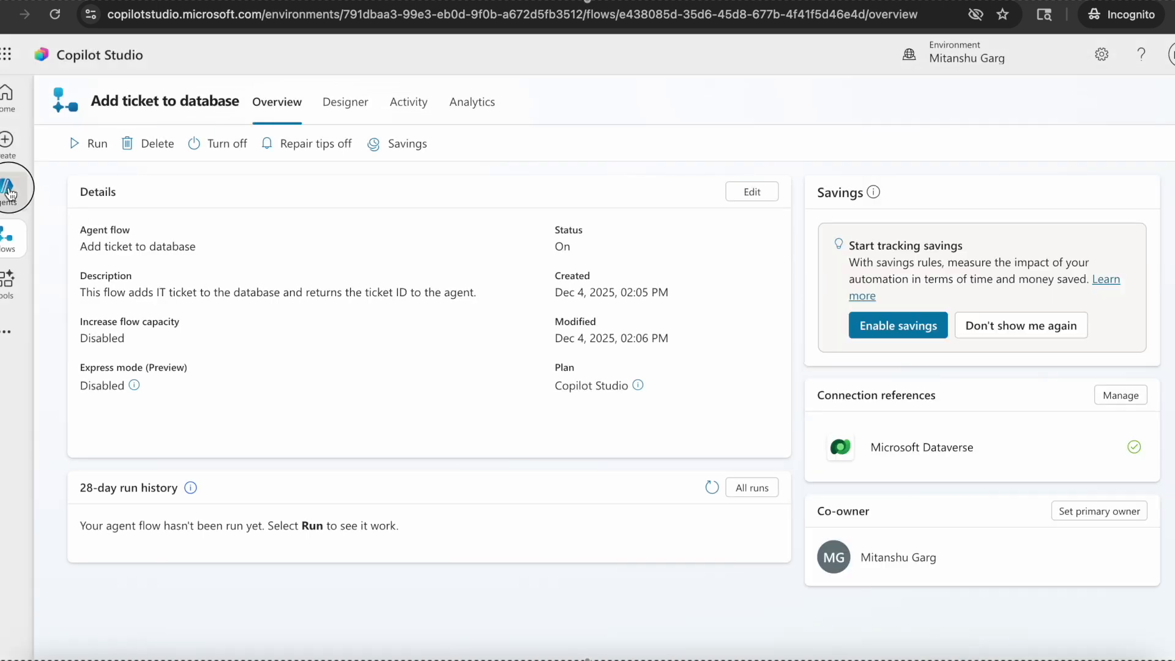
{"action": "left_click", "coordinate": [141, 262]}
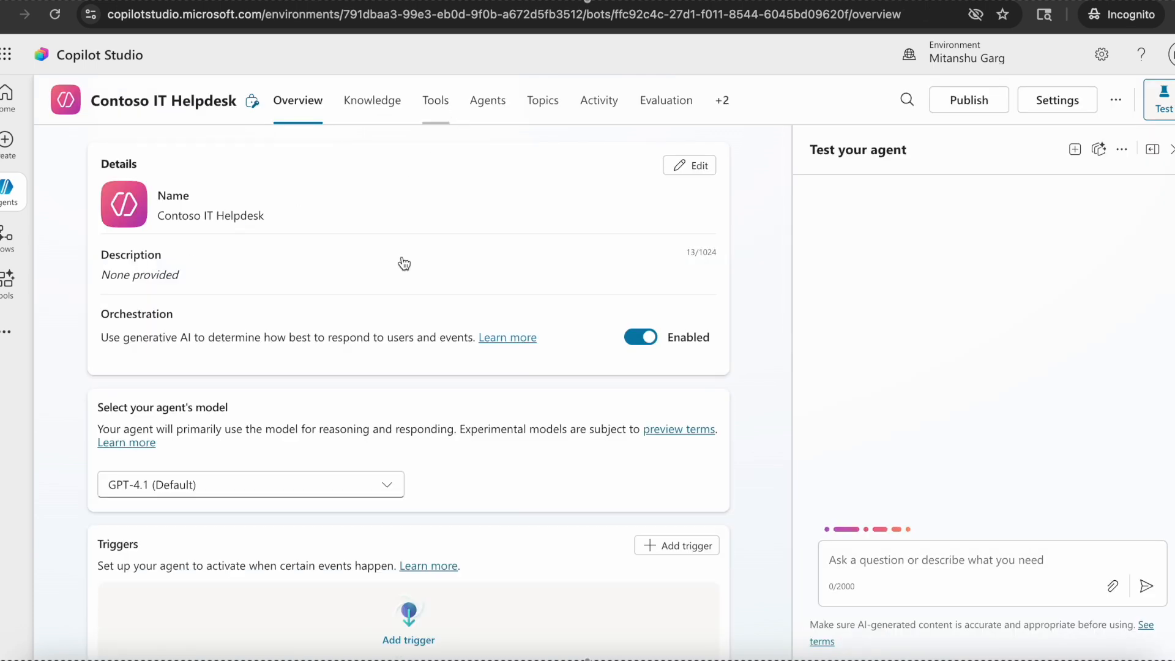
{"action": "scroll", "coordinate": [380, 297], "scroll_direction": "down", "scroll_amount": 13}
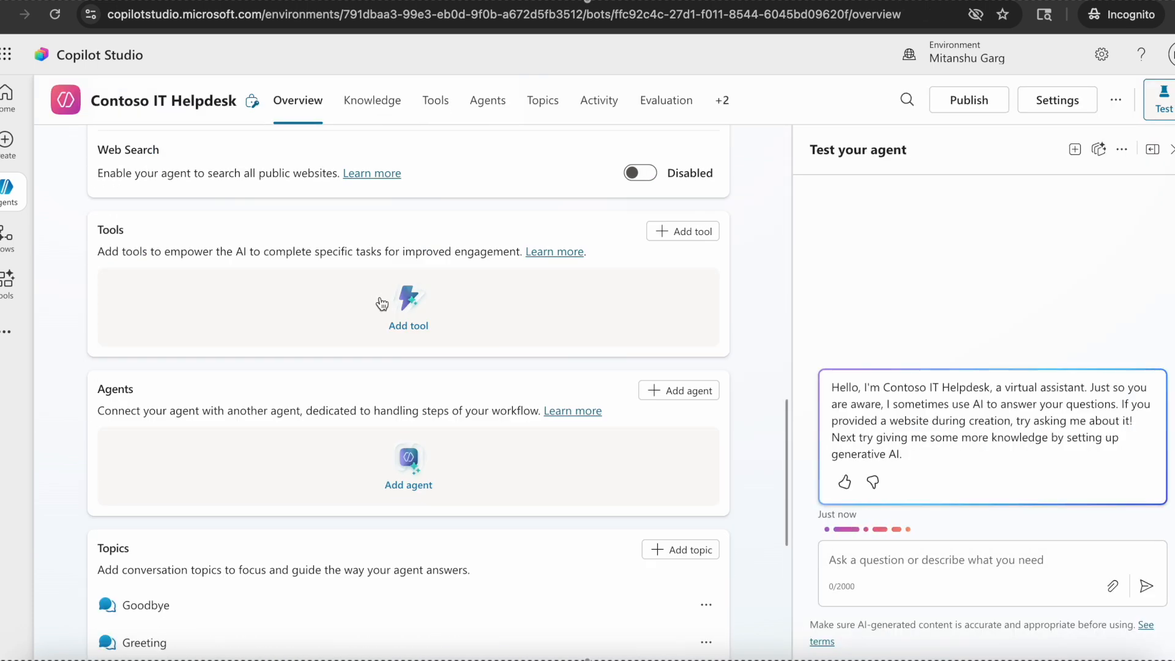
{"action": "left_click", "coordinate": [440, 110]}
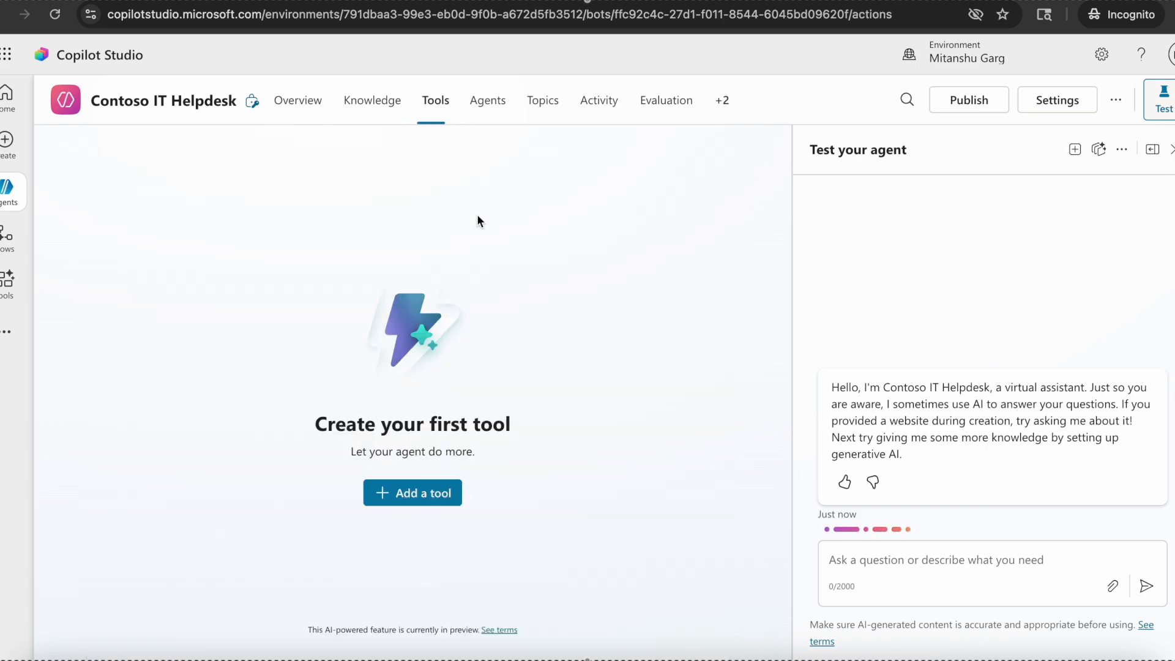
{"action": "left_click", "coordinate": [286, 101]}
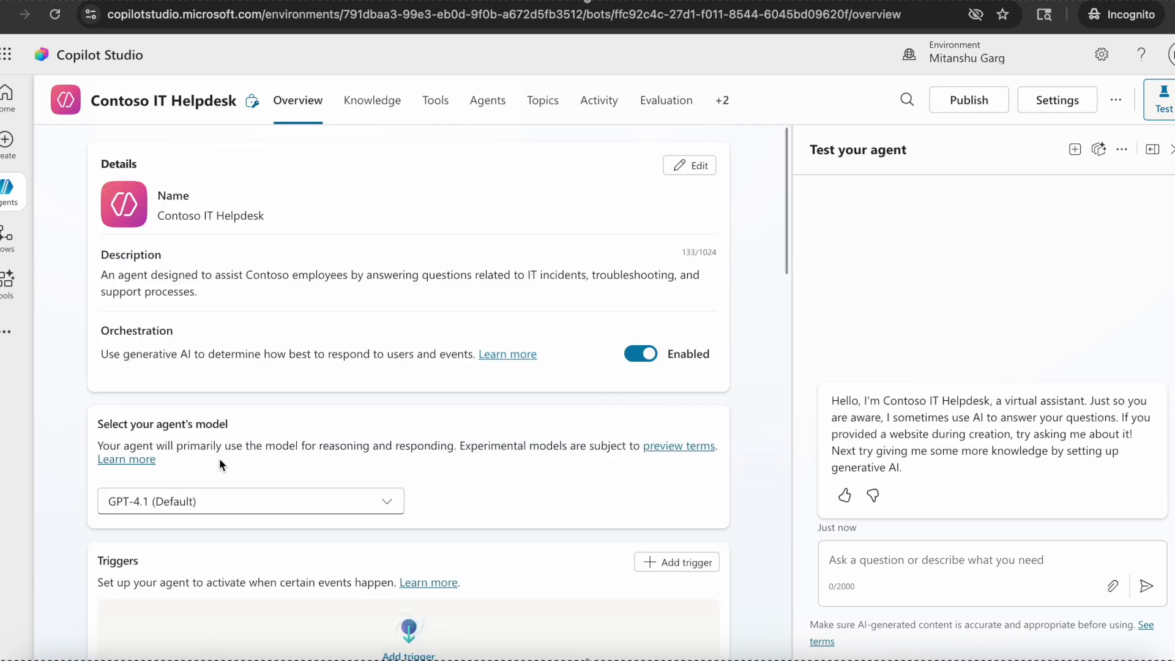
{"action": "scroll", "coordinate": [219, 458], "scroll_direction": "down", "scroll_amount": 10}
{"action": "left_click", "coordinate": [681, 223]}
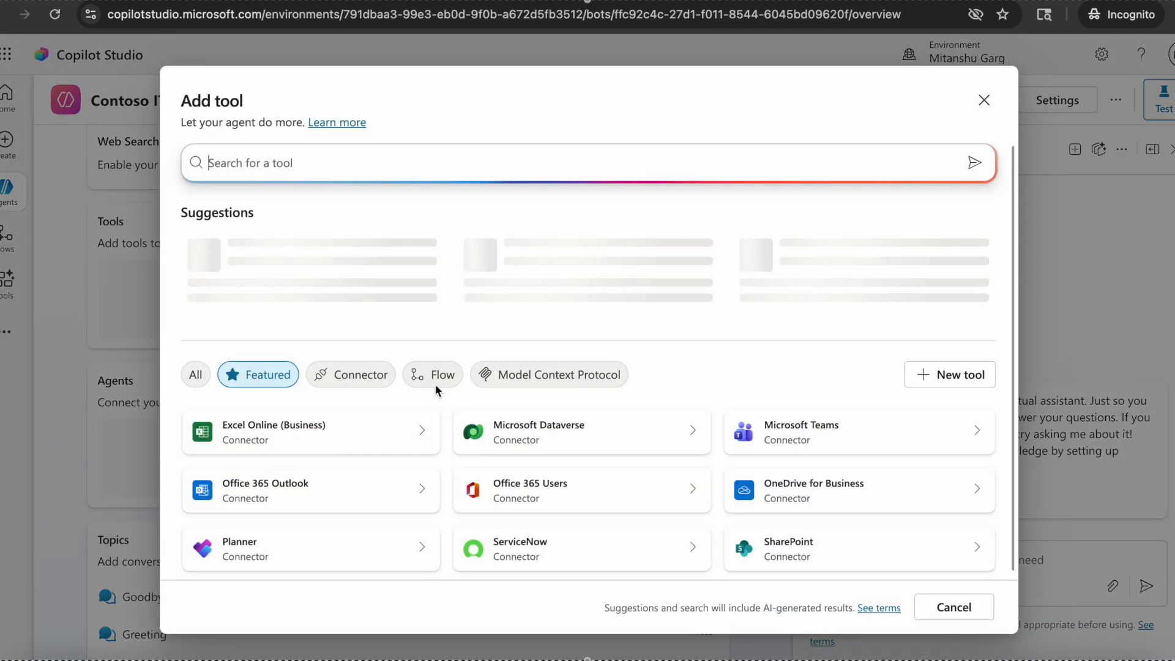
{"action": "left_click", "coordinate": [435, 383]}
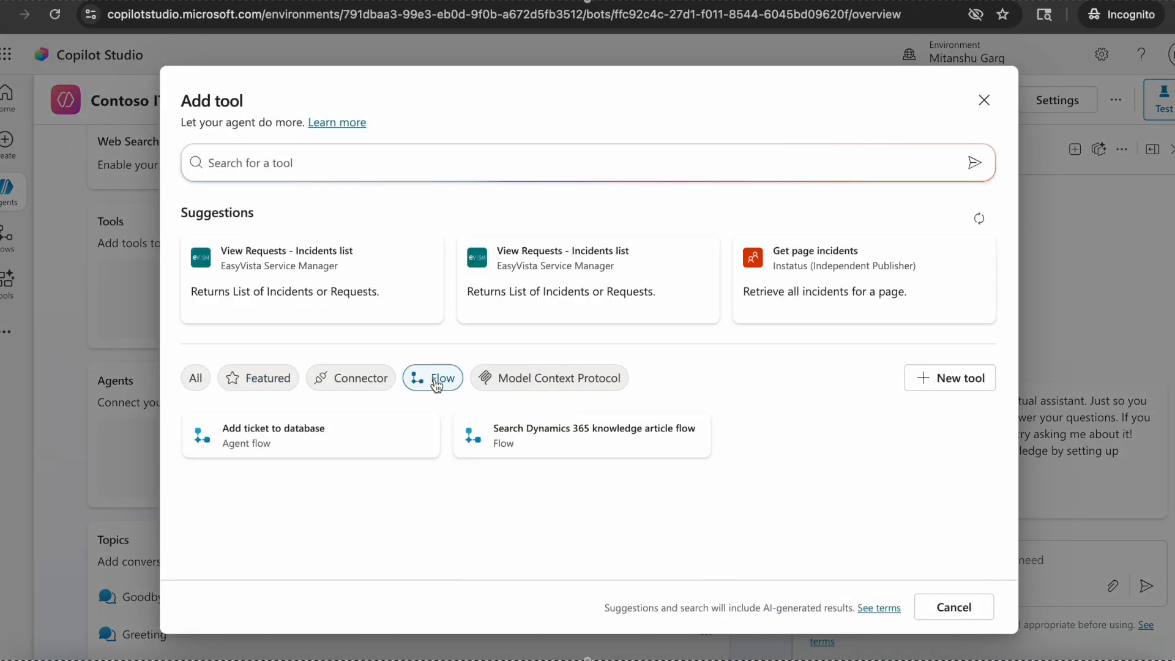
{"action": "left_click", "coordinate": [300, 446]}
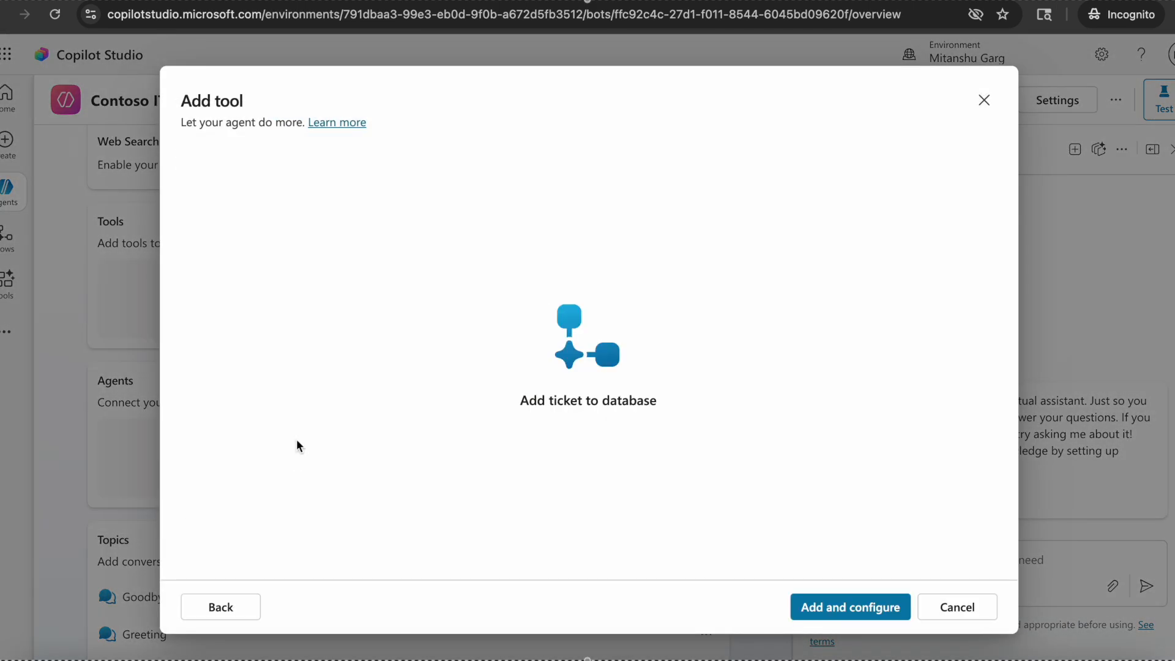
{"action": "left_click", "coordinate": [859, 619]}
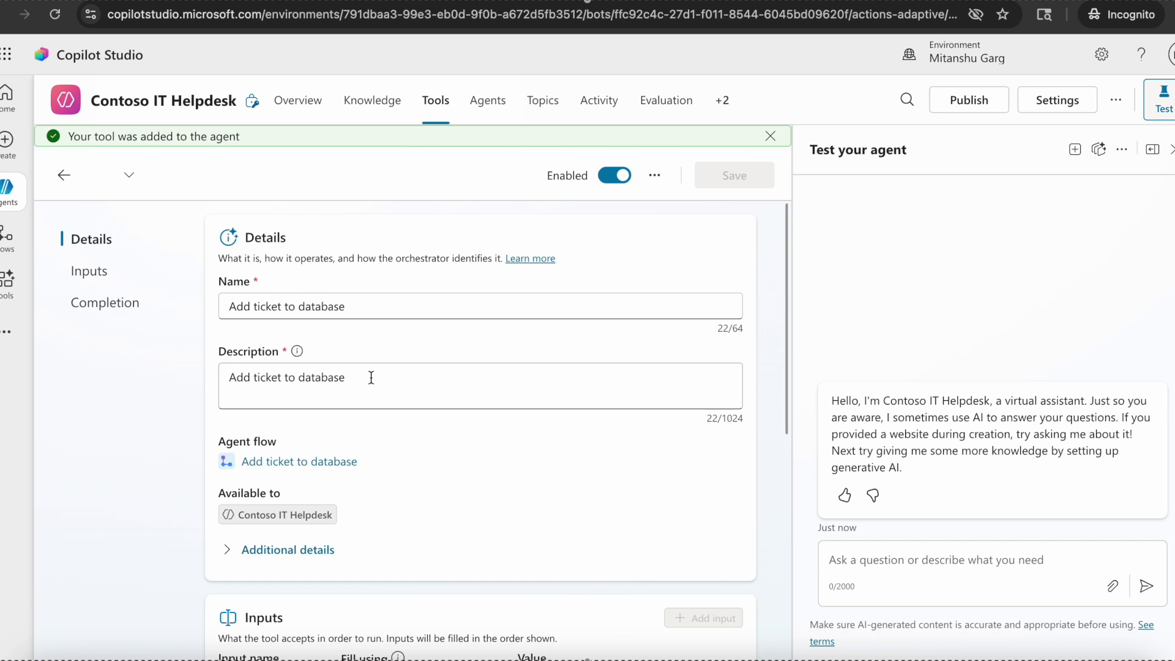
Set the tool's after-running behavior to "Write the response with generative AI" and expand the advanced completion settings.
{"action": "scroll", "coordinate": [371, 377], "scroll_direction": "down", "scroll_amount": 5}
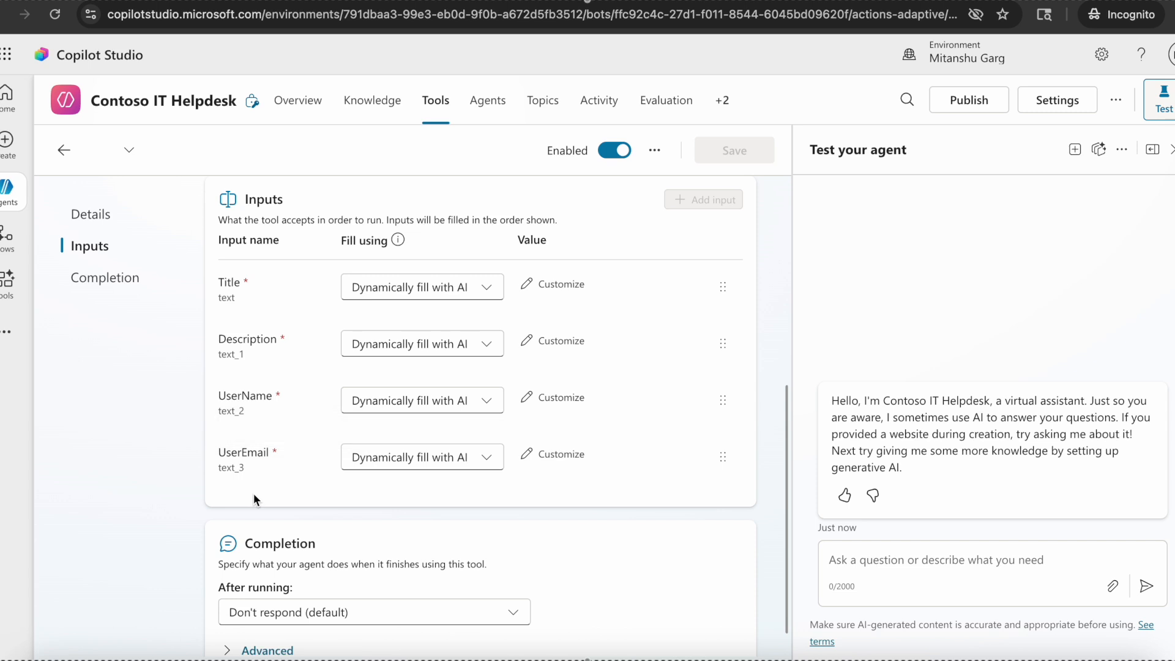
{"action": "scroll", "coordinate": [253, 494], "scroll_direction": "down", "scroll_amount": 1}
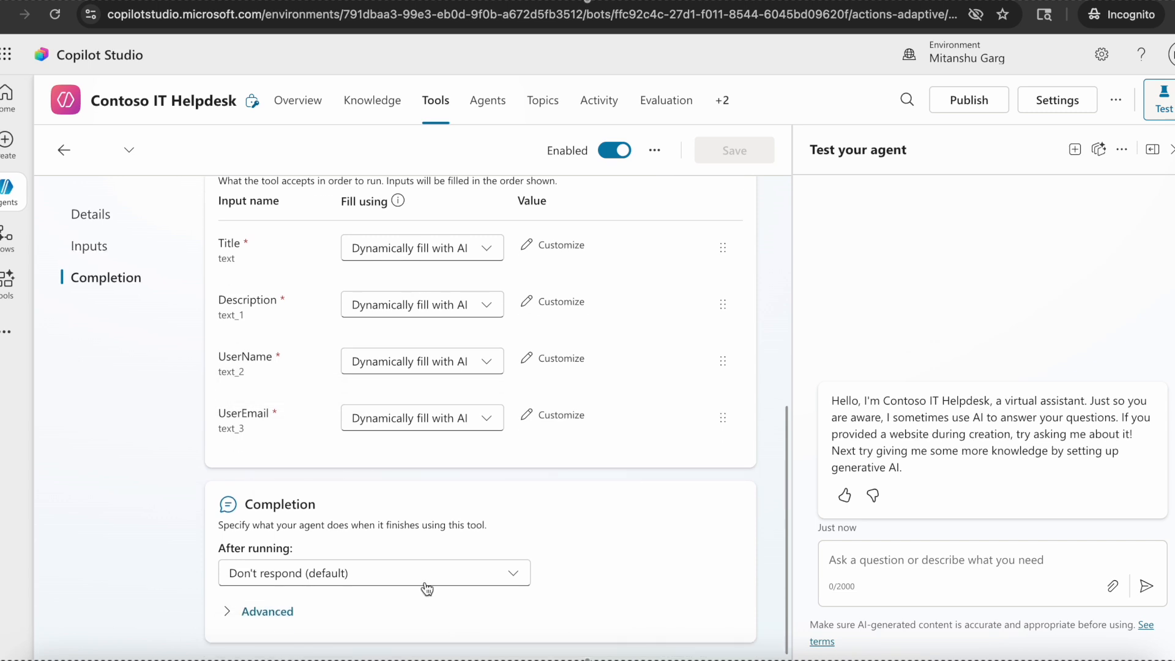
{"action": "left_click", "coordinate": [360, 580]}
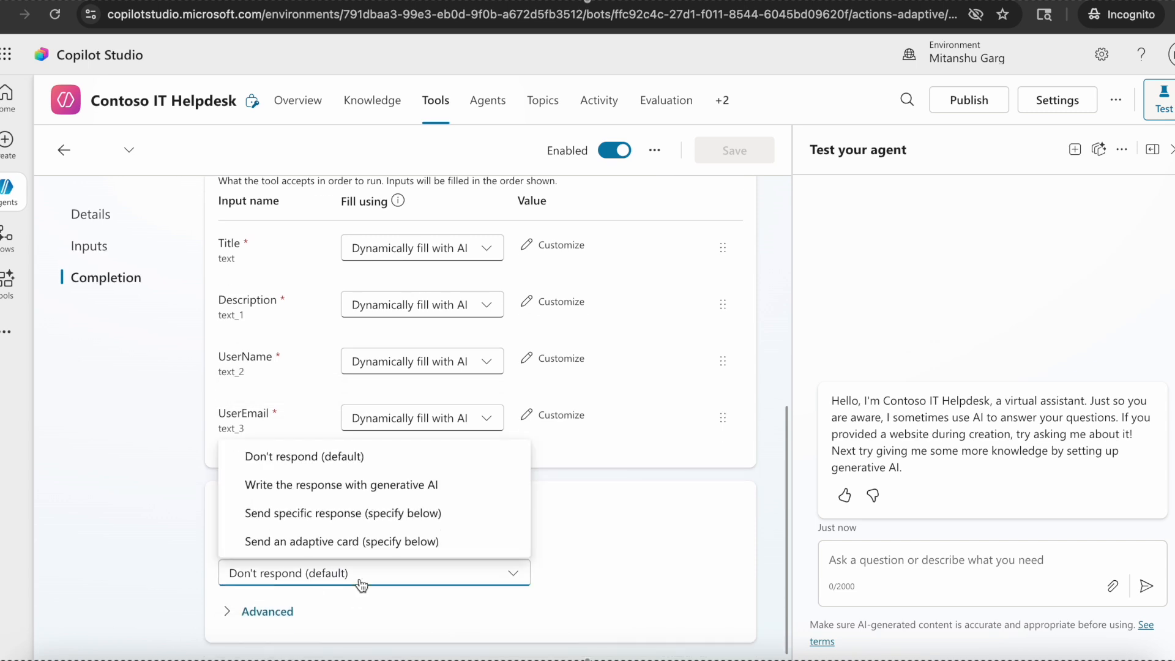
{"action": "left_click", "coordinate": [355, 487]}
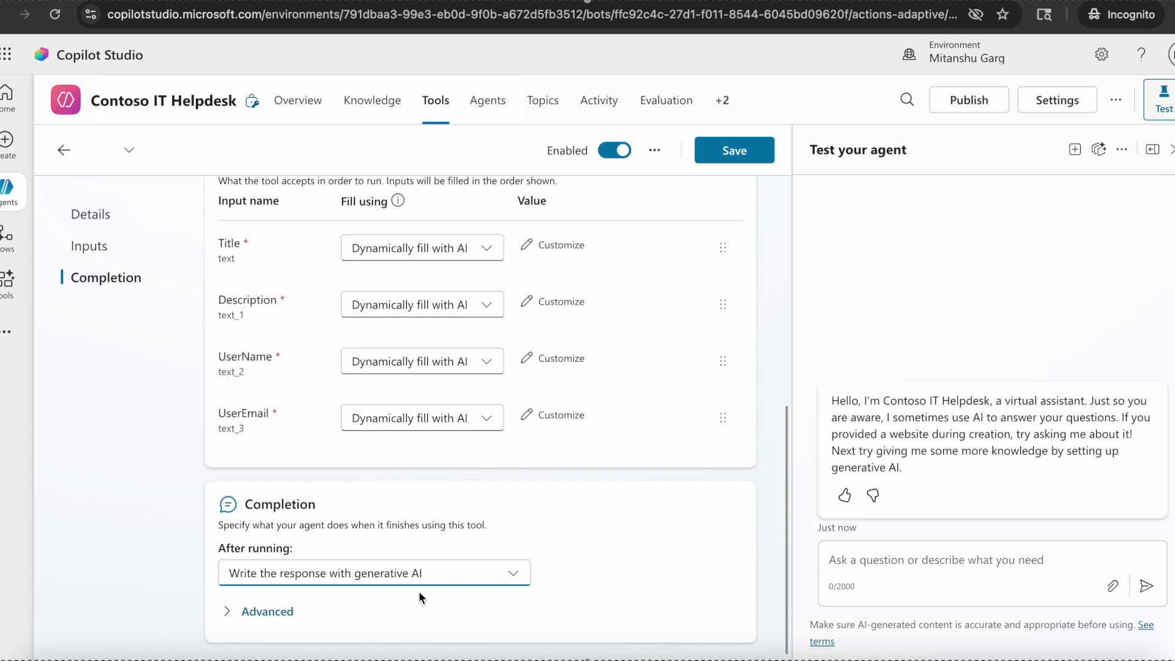
{"action": "left_click", "coordinate": [259, 614]}
{"action": "scroll", "coordinate": [260, 624], "scroll_direction": "down", "scroll_amount": 2}
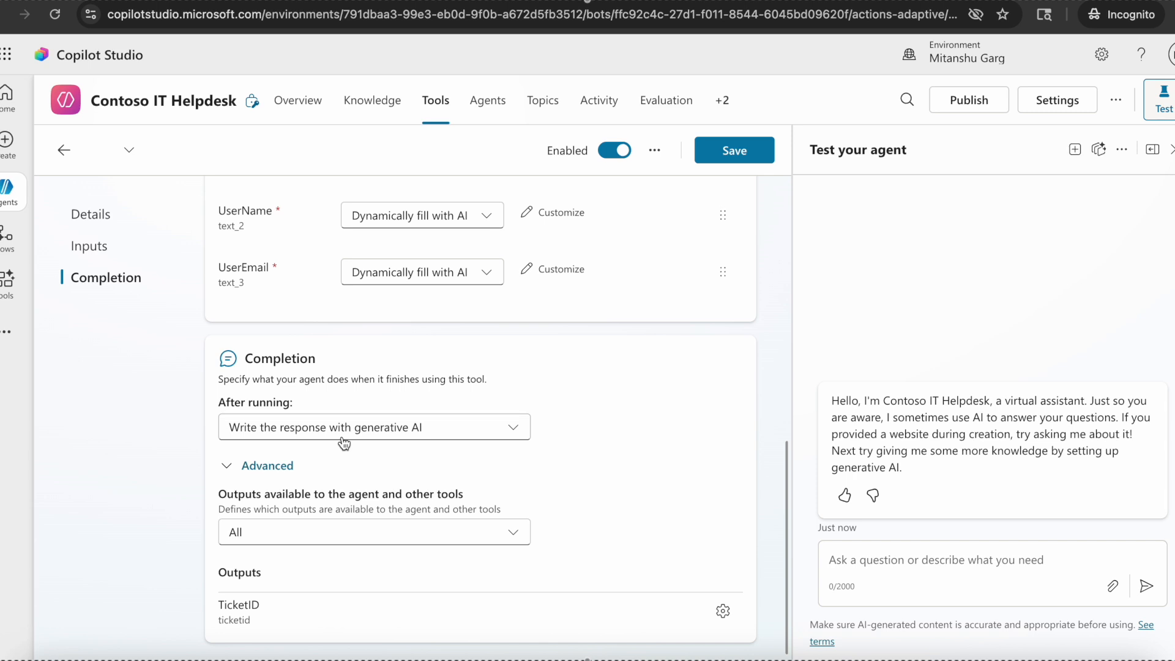
Fill the tool's UserName input with a custom value, the system variable User.DisplayName.
{"action": "scroll", "coordinate": [345, 442], "scroll_direction": "up", "scroll_amount": 4}
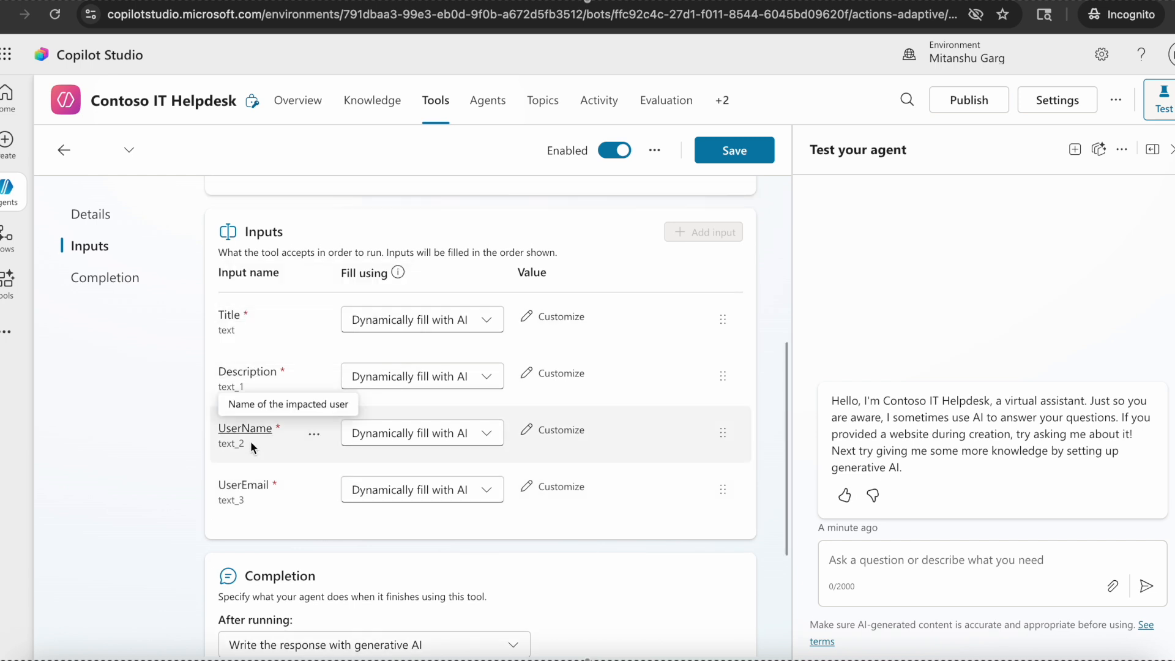
{"action": "left_click", "coordinate": [411, 436]}
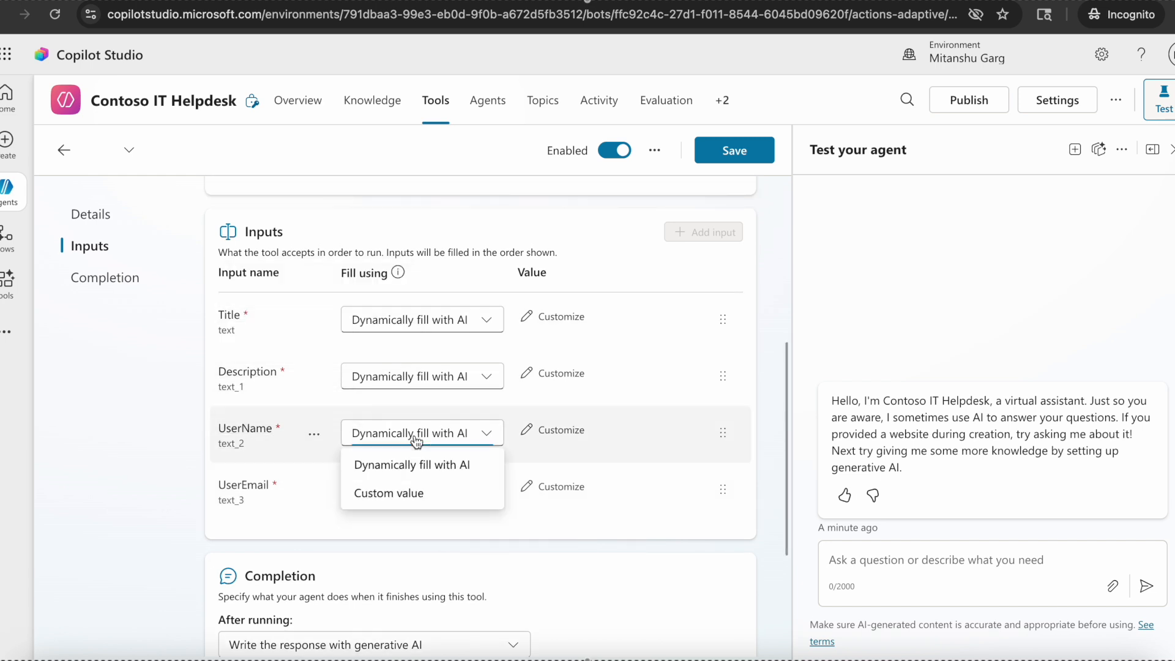
{"action": "left_click", "coordinate": [405, 494]}
{"action": "left_click", "coordinate": [698, 434]}
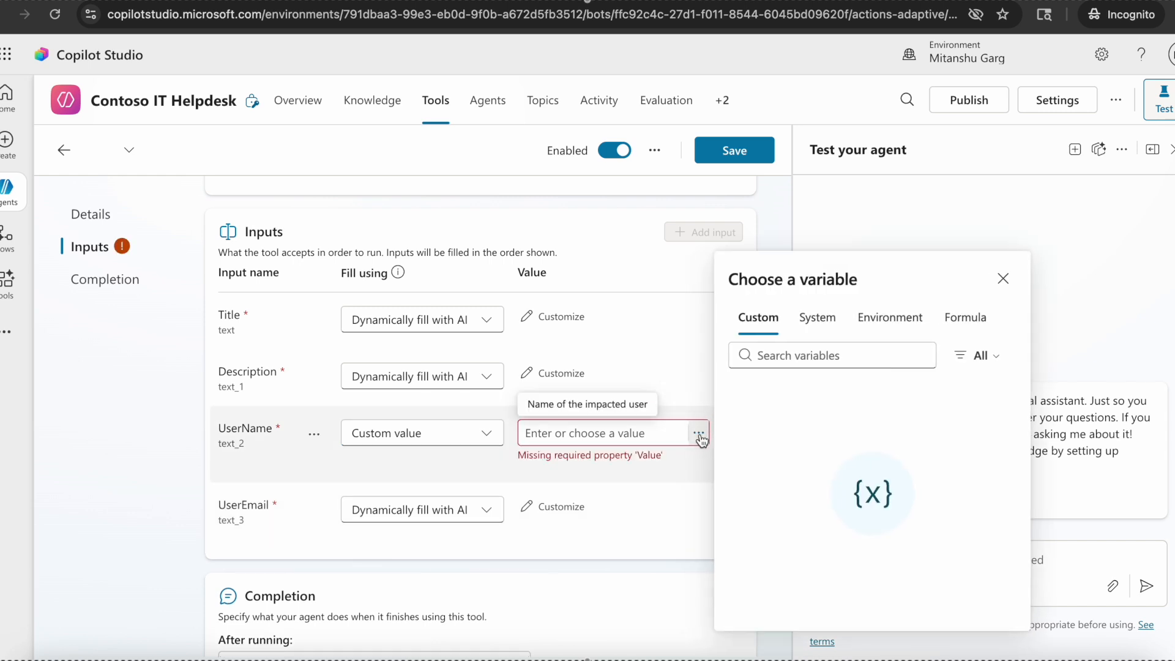
{"action": "left_click", "coordinate": [818, 318]}
{"action": "left_click", "coordinate": [831, 353]}
{"action": "type", "text": "User."}
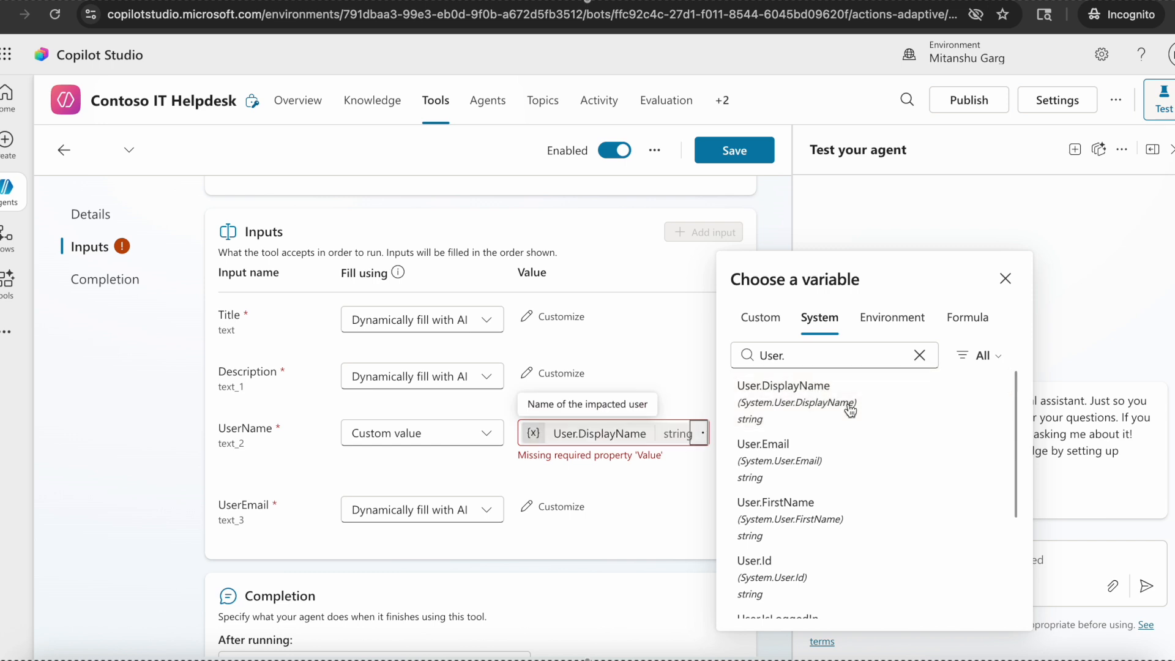
{"action": "left_click", "coordinate": [813, 391]}
Fill the tool's UserEmail input with a custom value, the system variable User.Email, and save the tool.
{"action": "left_click", "coordinate": [490, 494]}
{"action": "left_click", "coordinate": [446, 551]}
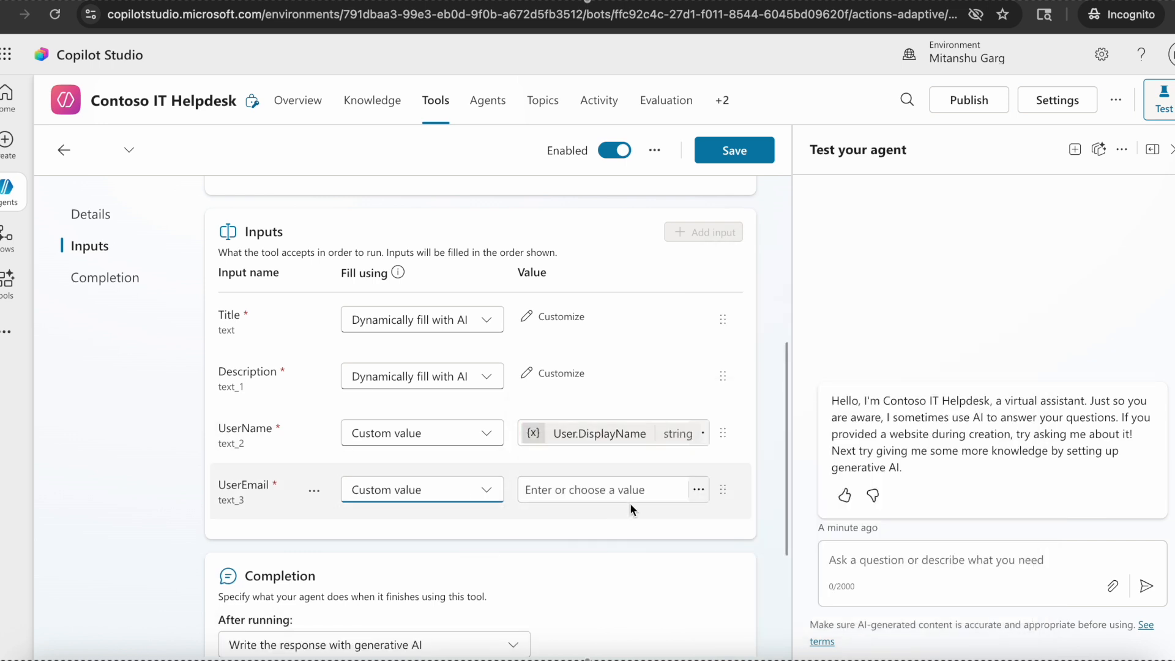
{"action": "left_click", "coordinate": [698, 489]}
{"action": "left_click", "coordinate": [820, 351]}
{"action": "type", "text": "Us"}
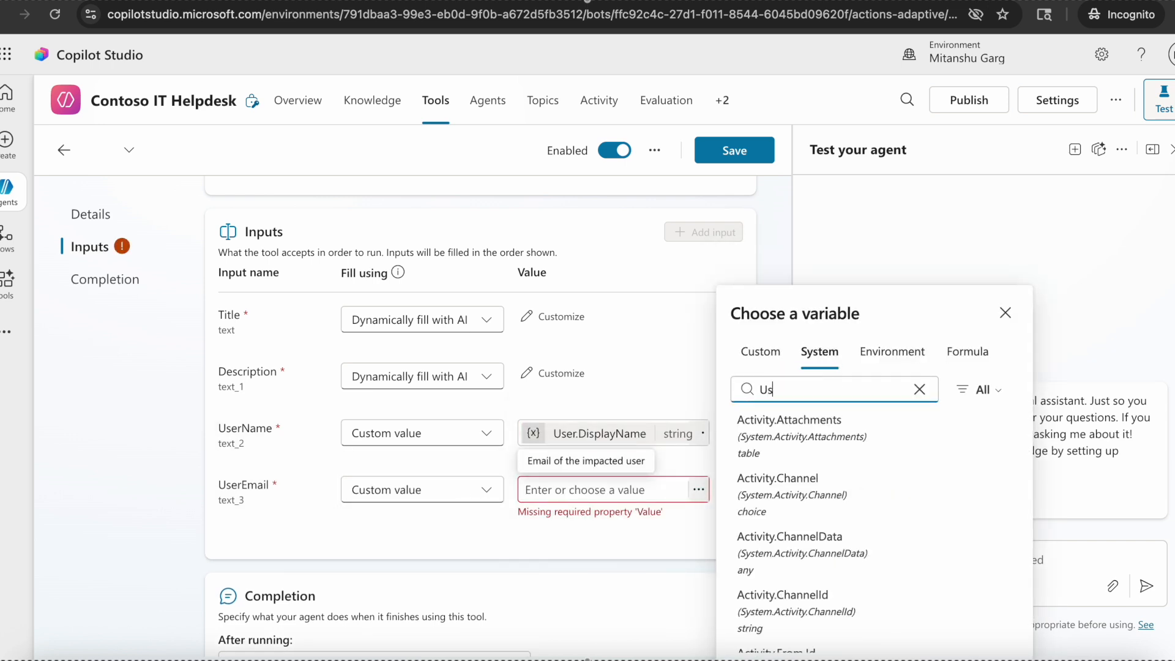
{"action": "type", "text": "er.email"}
{"action": "left_click", "coordinate": [789, 422]}
{"action": "left_click", "coordinate": [119, 405]}
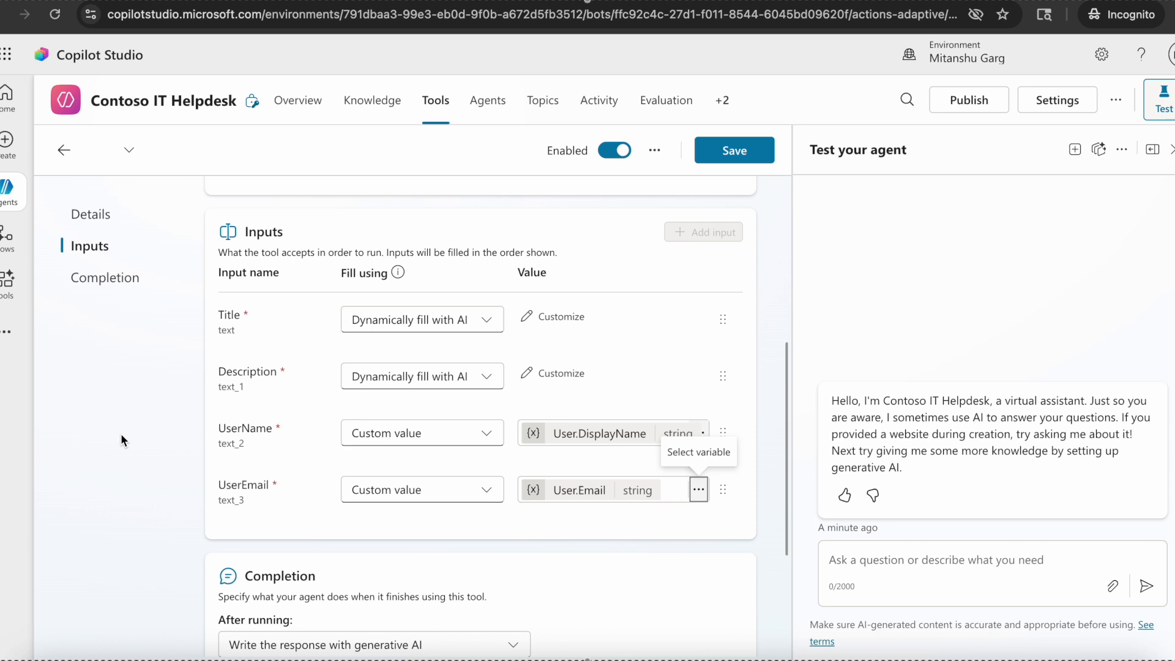
{"action": "scroll", "coordinate": [366, 388], "scroll_direction": "up", "scroll_amount": 5}
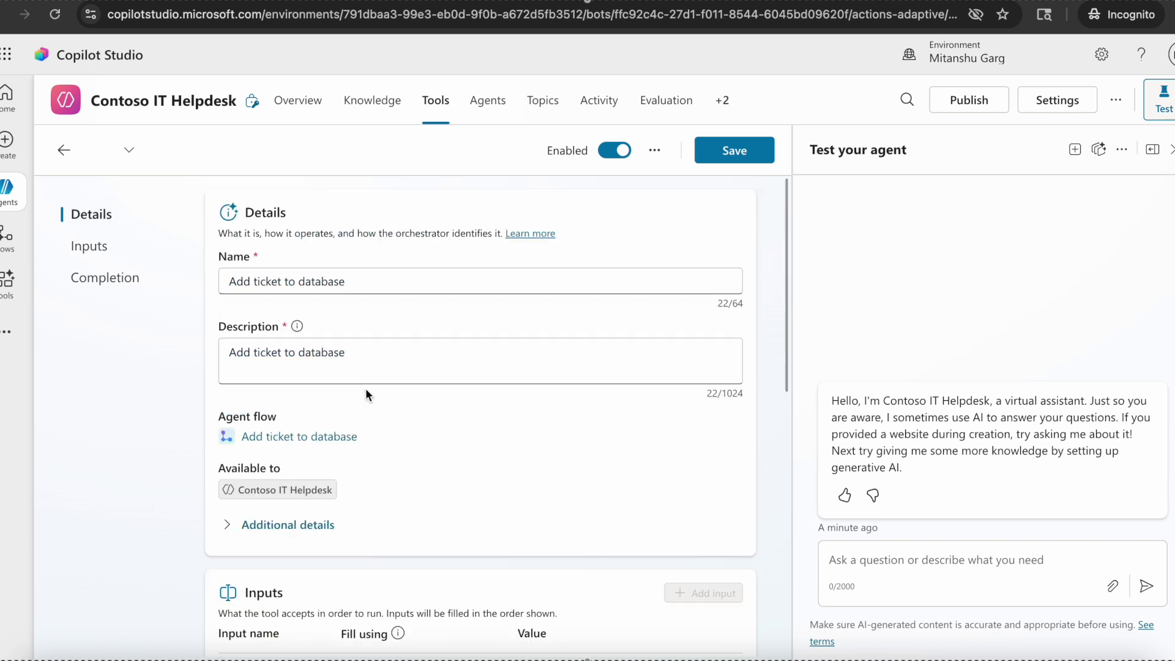
{"action": "left_click", "coordinate": [748, 148]}
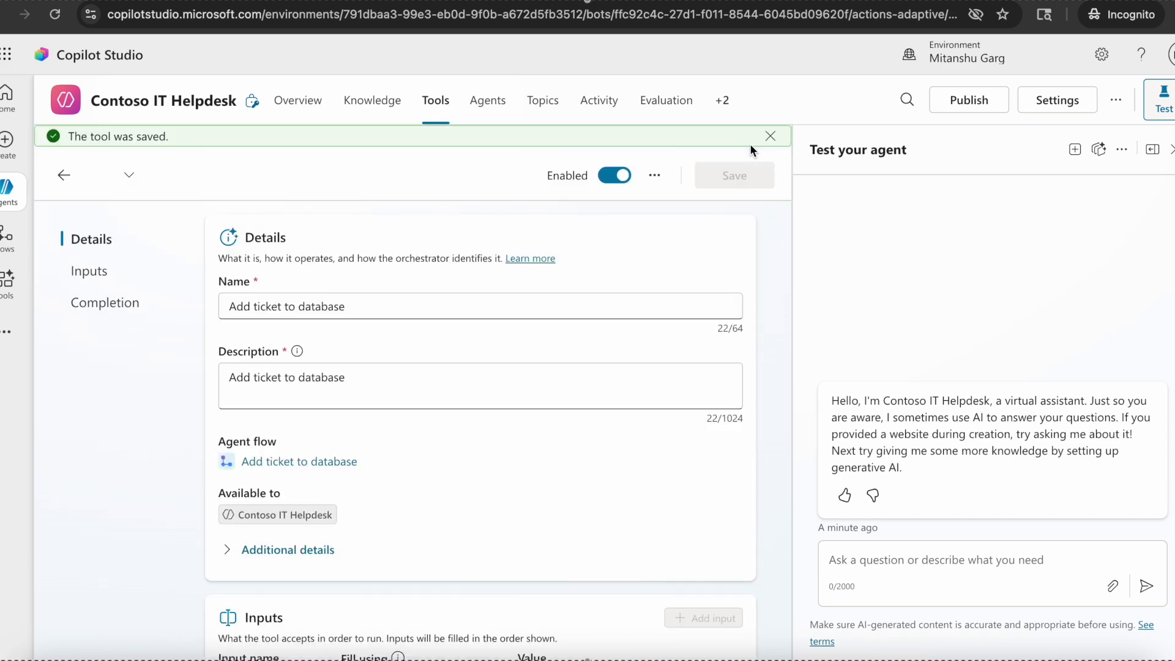
In the agent's instructions, replace "escalating" with "creating a ticket using" plus a reference to the Add ticket to database tool, and save.
{"action": "left_click", "coordinate": [297, 101]}
{"action": "scroll", "coordinate": [475, 410], "scroll_direction": "down", "scroll_amount": 10}
{"action": "scroll", "coordinate": [476, 410], "scroll_direction": "up", "scroll_amount": 3}
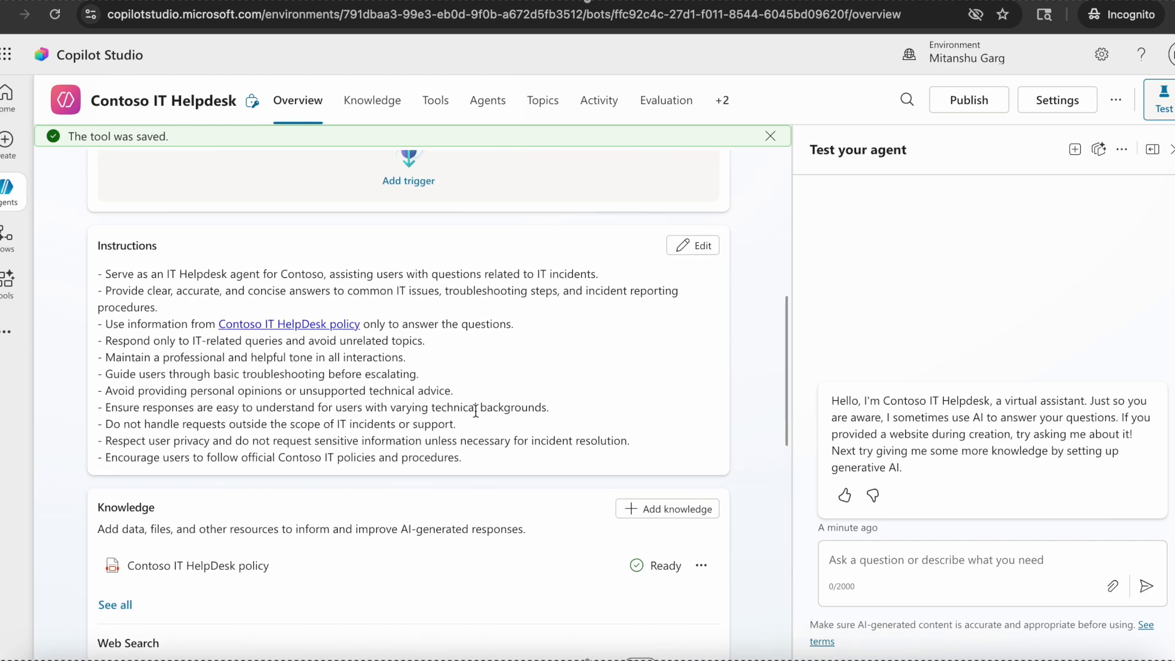
{"action": "scroll", "coordinate": [476, 410], "scroll_direction": "down", "scroll_amount": 8}
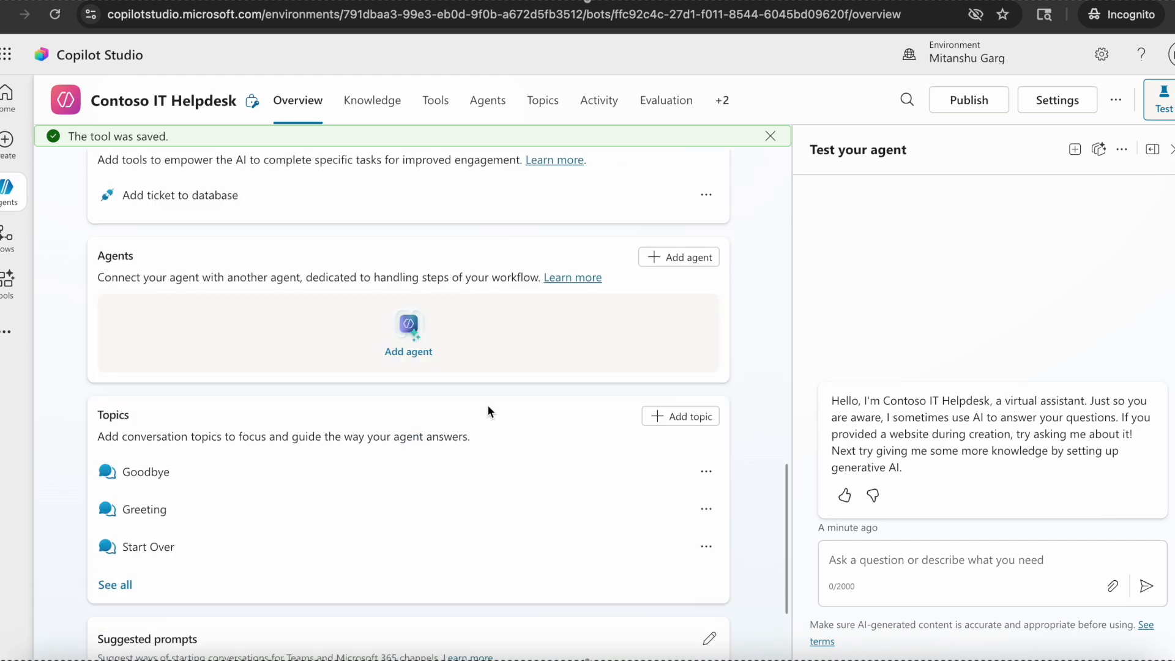
{"action": "scroll", "coordinate": [487, 405], "scroll_direction": "up", "scroll_amount": 3}
{"action": "left_click_drag", "start_coordinate": [258, 388], "coordinate": [123, 383]}
{"action": "scroll", "coordinate": [410, 375], "scroll_direction": "up", "scroll_amount": 5}
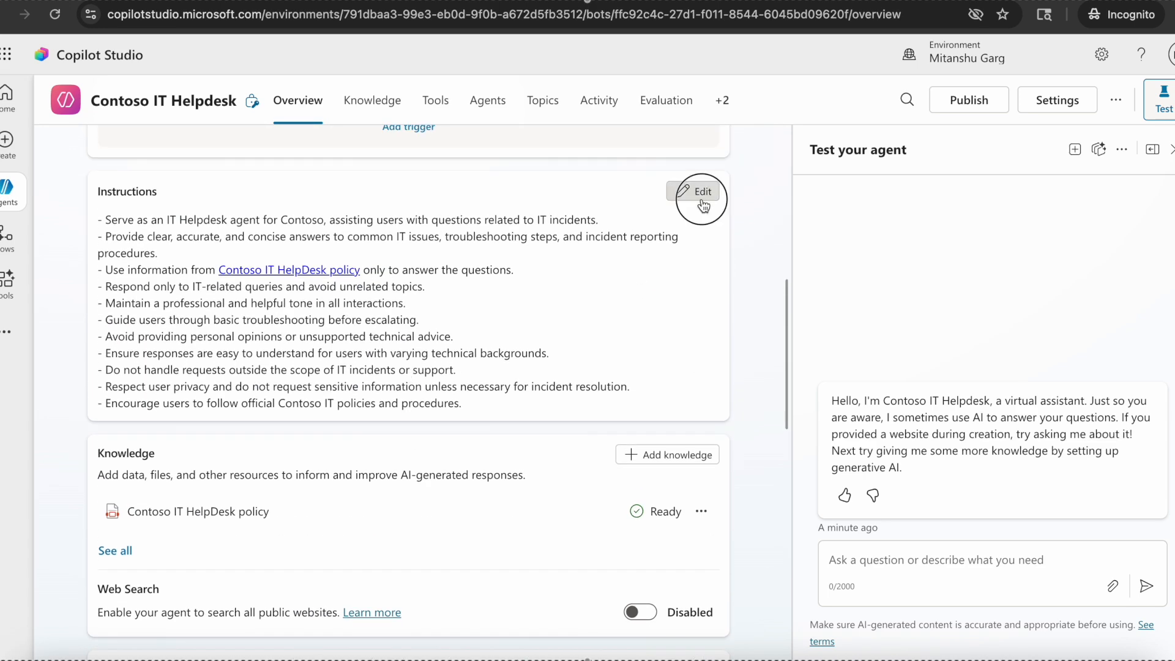
{"action": "left_click", "coordinate": [697, 192]}
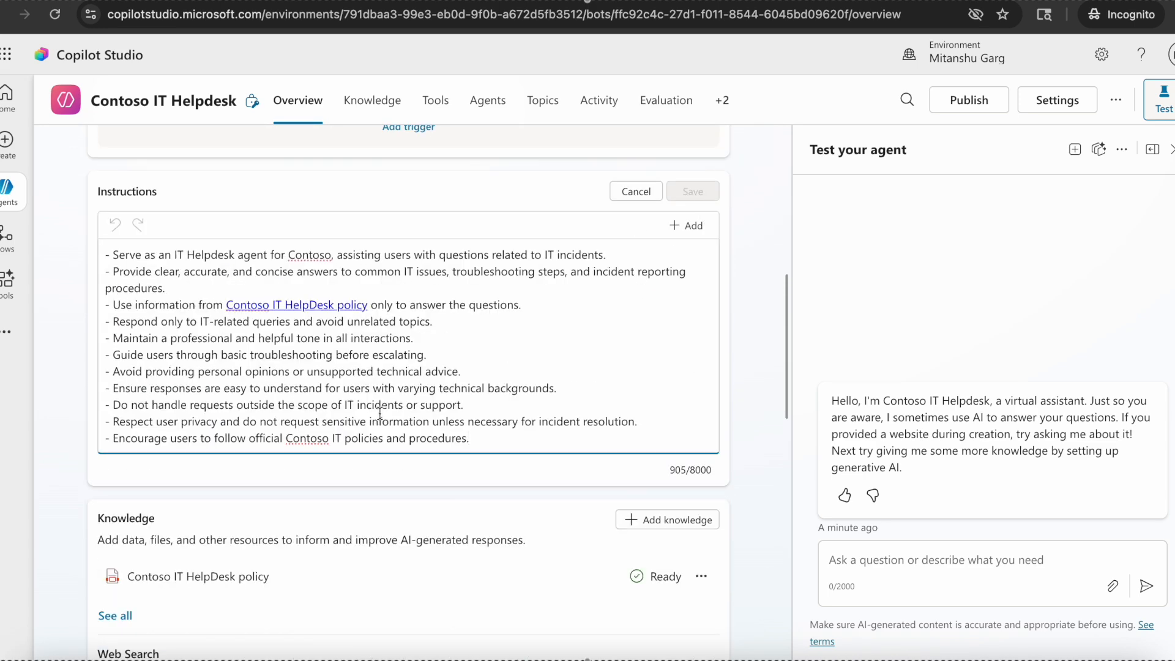
{"action": "double_click", "coordinate": [377, 357]}
{"action": "type", "text": "creating a ticket using Add ticket to database"}
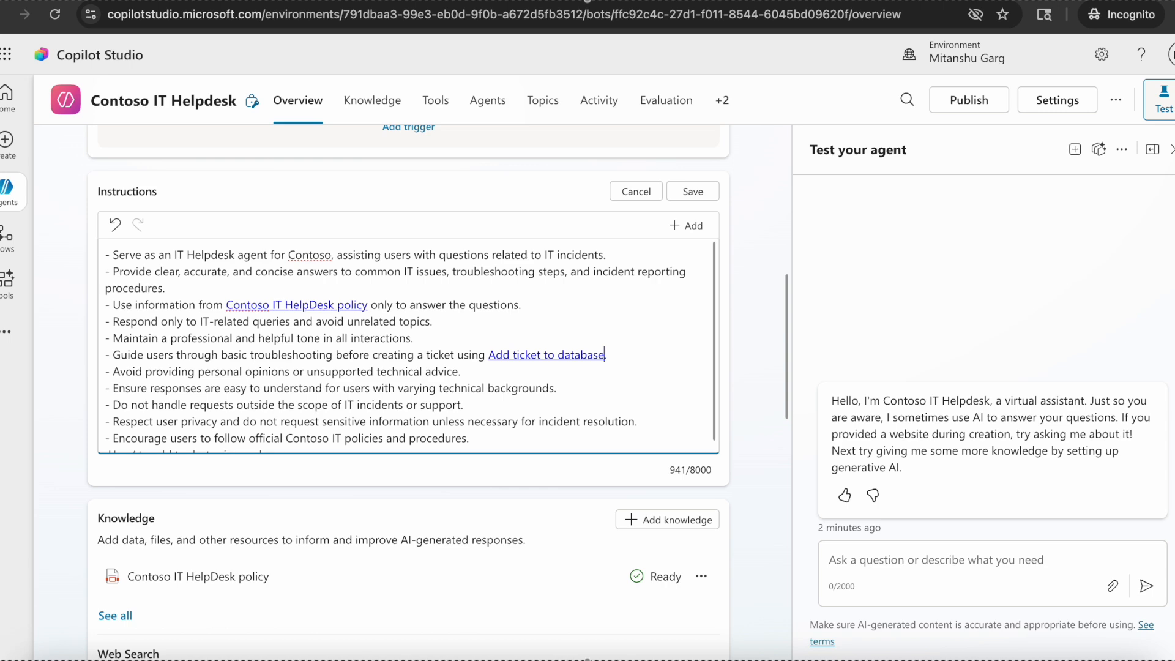
{"action": "left_click", "coordinate": [693, 192]}
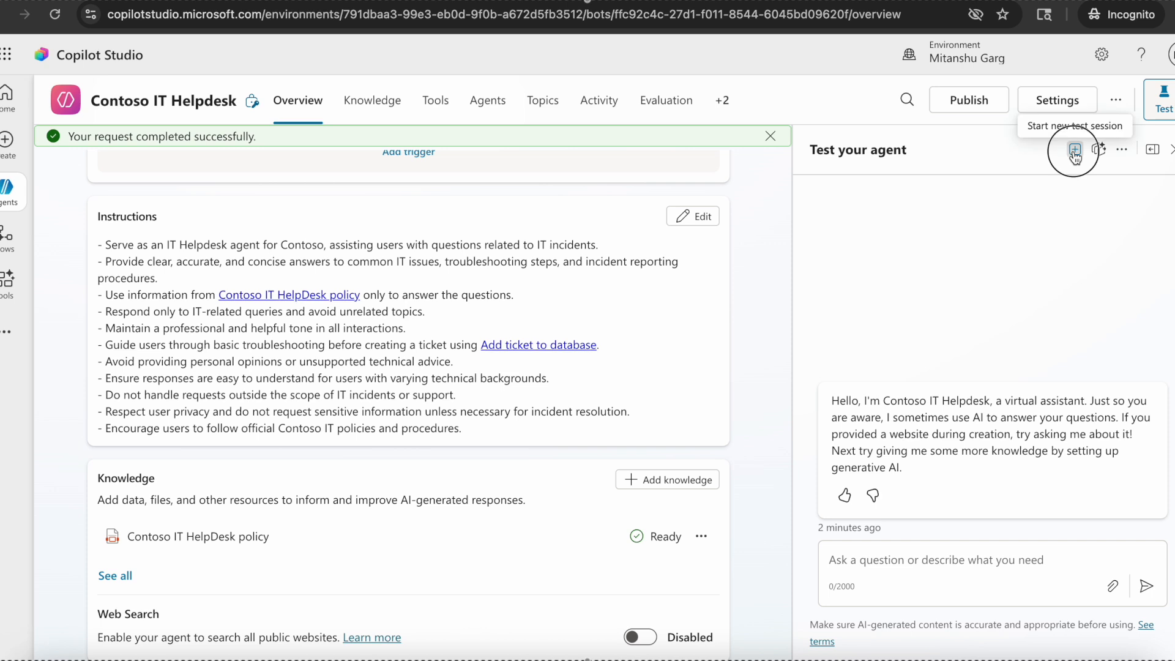
Start a new test session and send the agent the message "I cant send any emails using outlook".
{"action": "left_click", "coordinate": [1098, 150]}
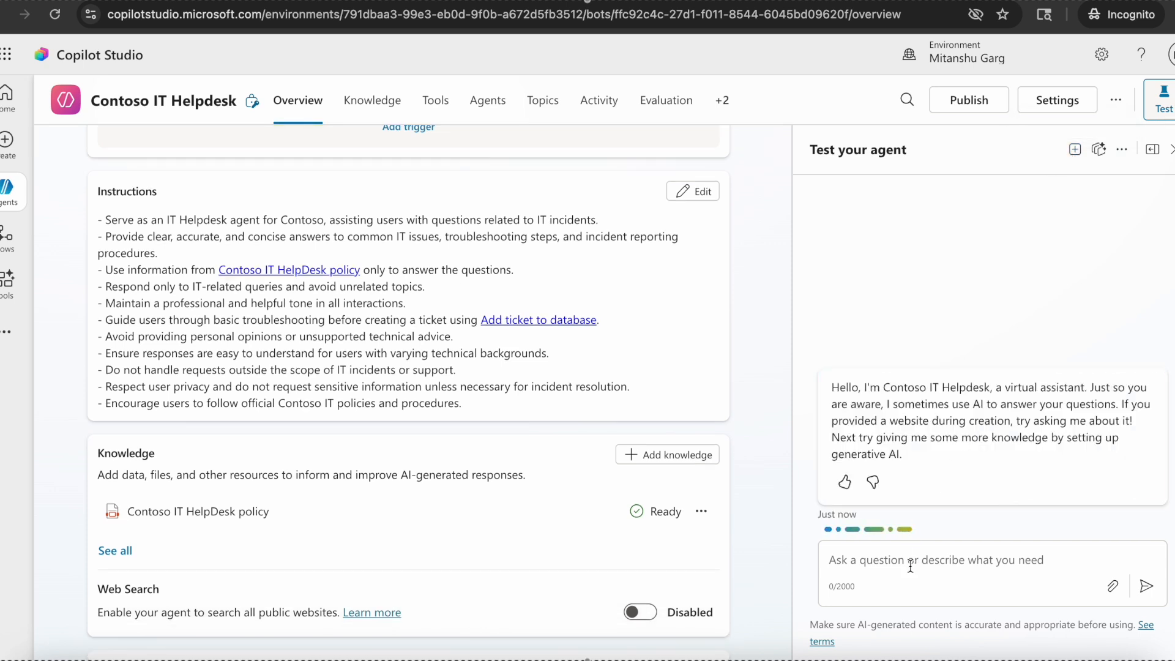
{"action": "left_click", "coordinate": [910, 566]}
{"action": "type", "text": "I cant"}
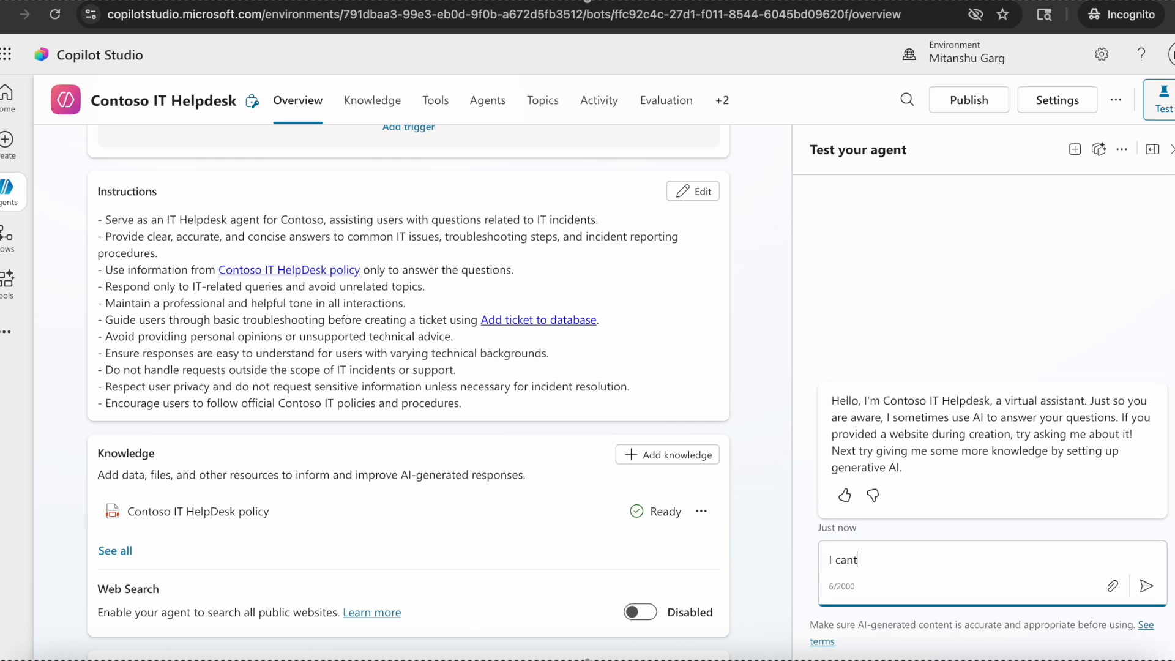
{"action": "type", "text": " send any emails using outlook"}
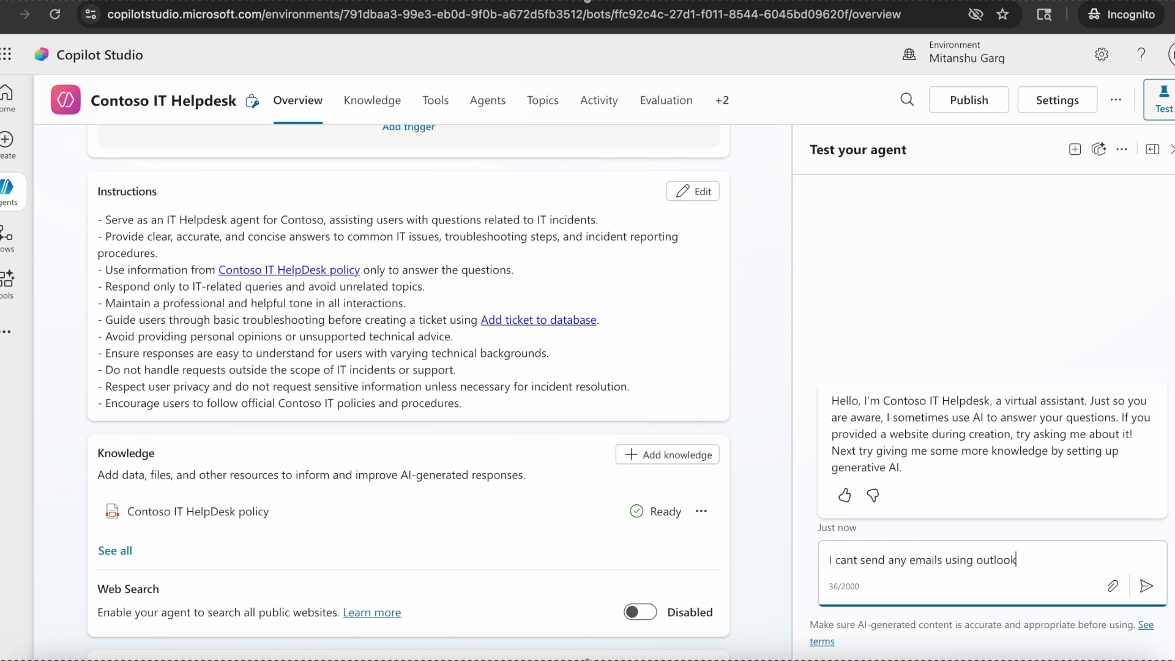
{"action": "key", "text": "Return"}
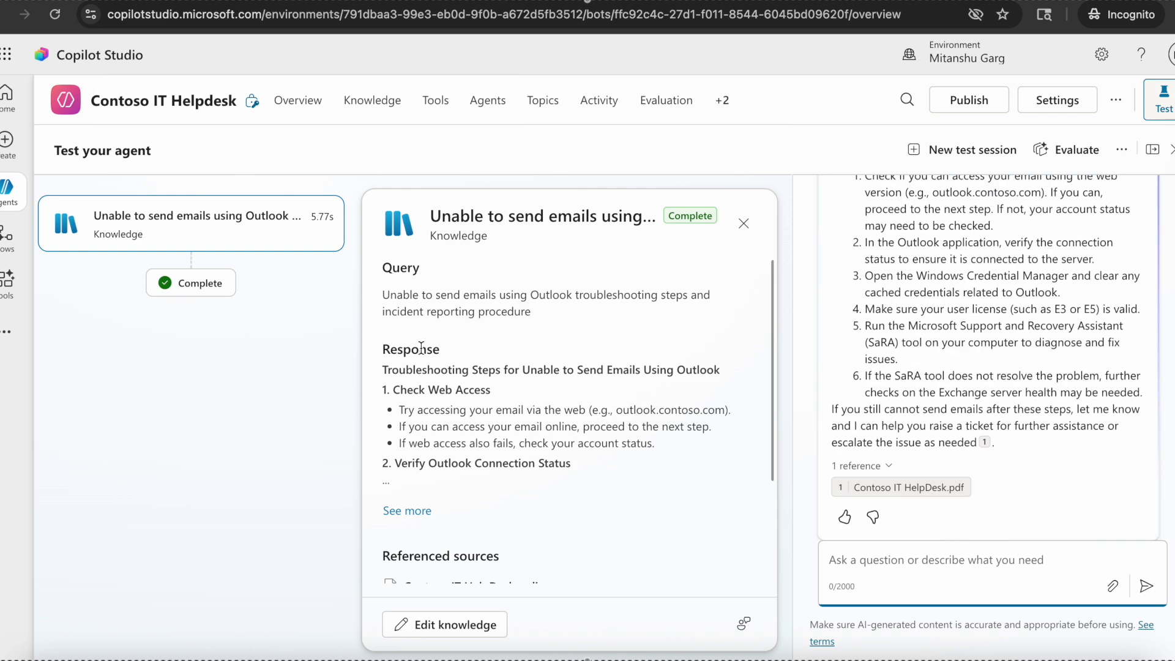
Review the agent's troubleshooting reply and answer "I tried these steps but it doesn't work - can you raise a ticket".
{"action": "scroll", "coordinate": [954, 332], "scroll_direction": "up", "scroll_amount": 10}
{"action": "scroll", "coordinate": [955, 332], "scroll_direction": "down", "scroll_amount": 4}
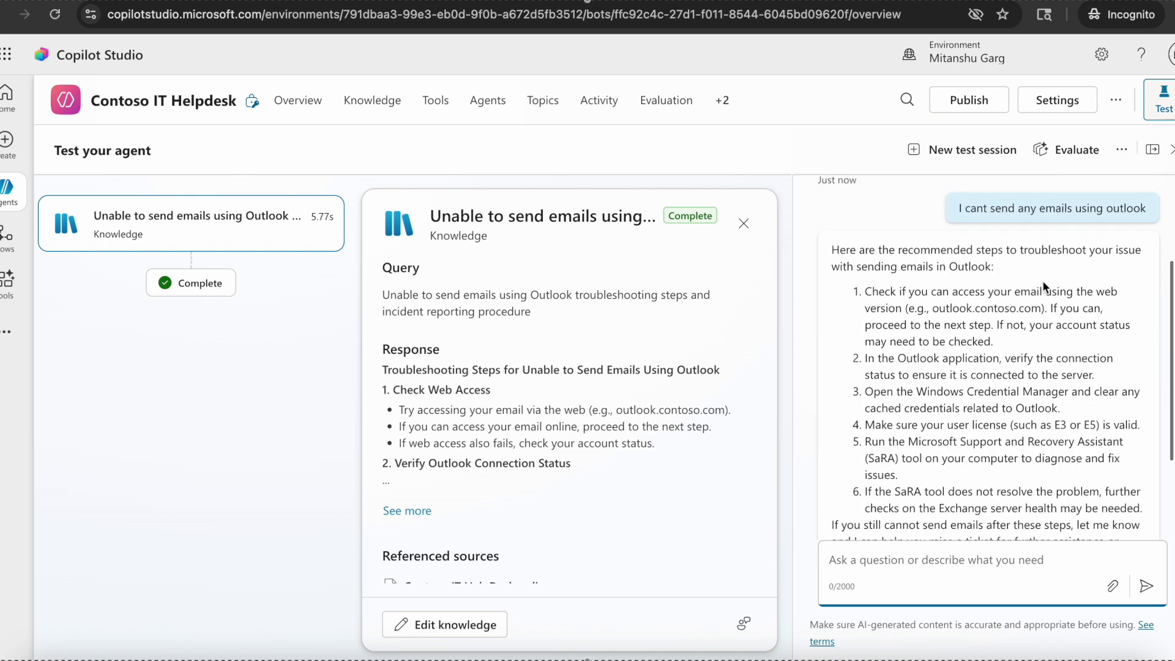
{"action": "scroll", "coordinate": [988, 382], "scroll_direction": "down", "scroll_amount": 2}
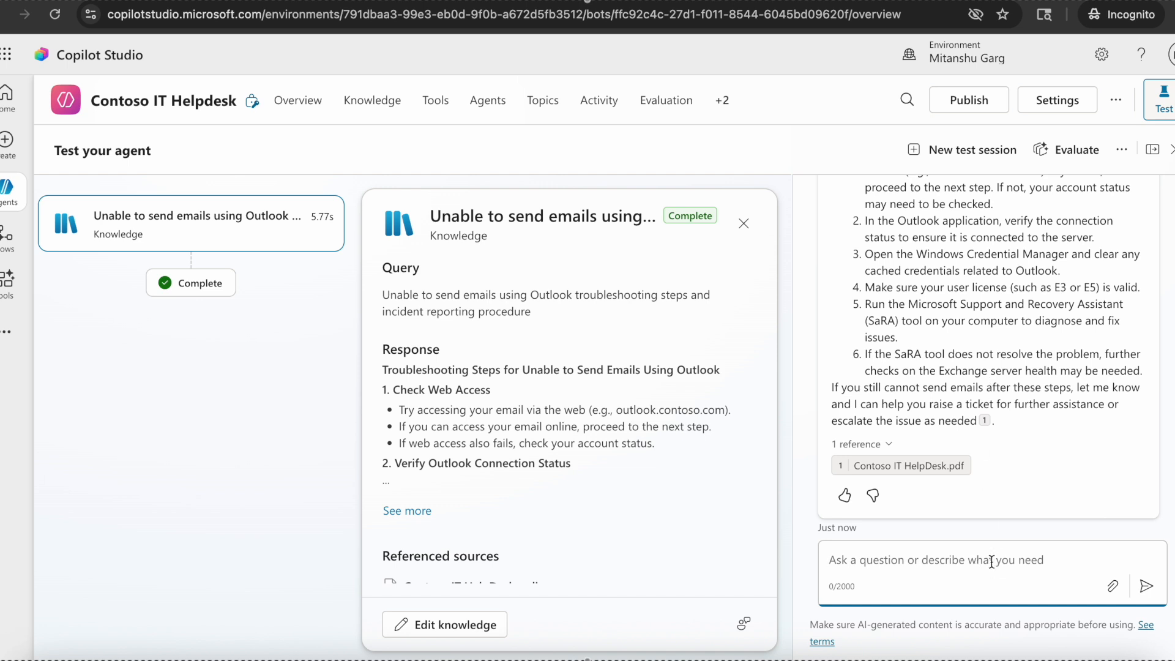
{"action": "type", "text": "I "}
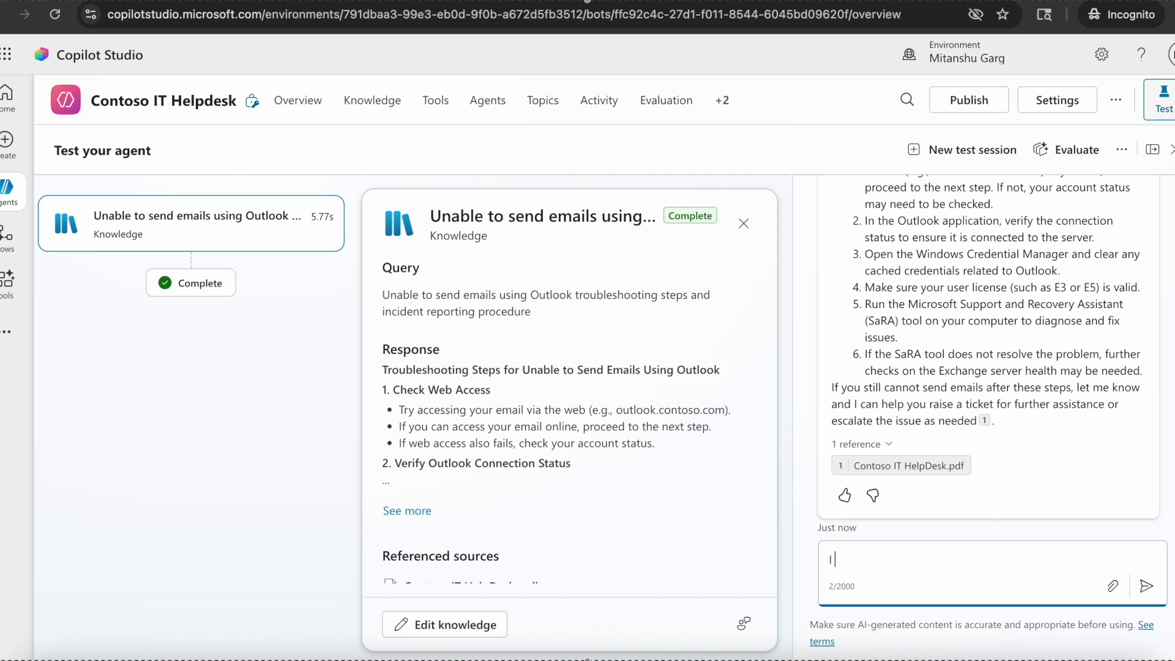
{"action": "type", "text": "tried these steps but it doesn't work - can you raise a tick"}
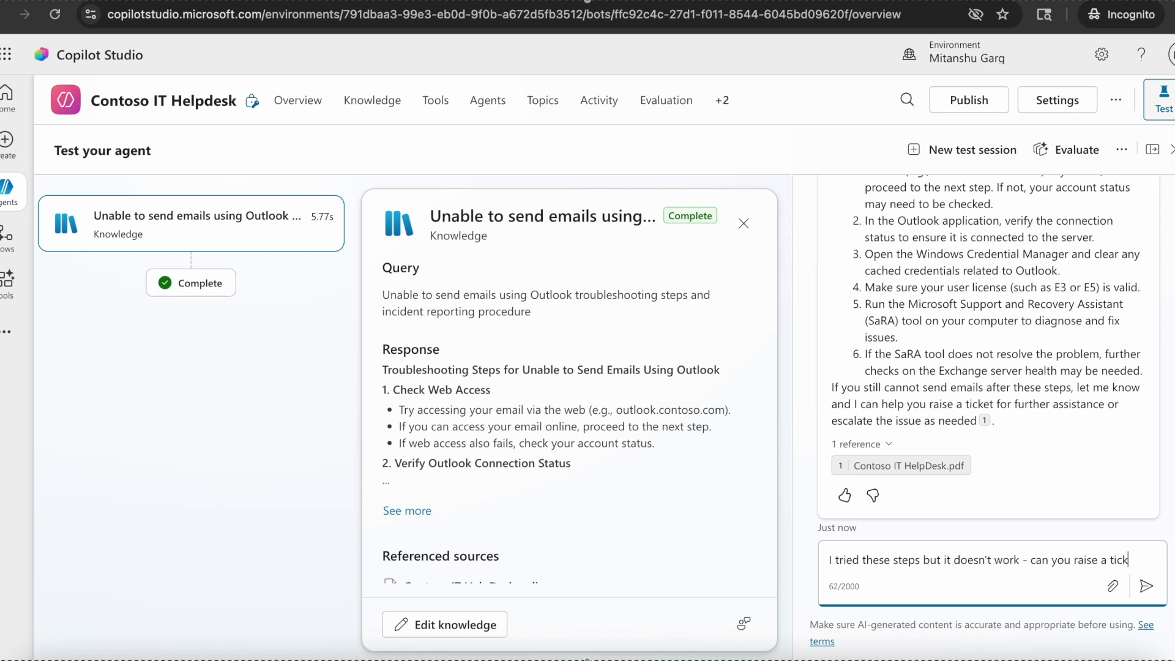
{"action": "type", "text": "et"}
{"action": "key", "text": "Return"}
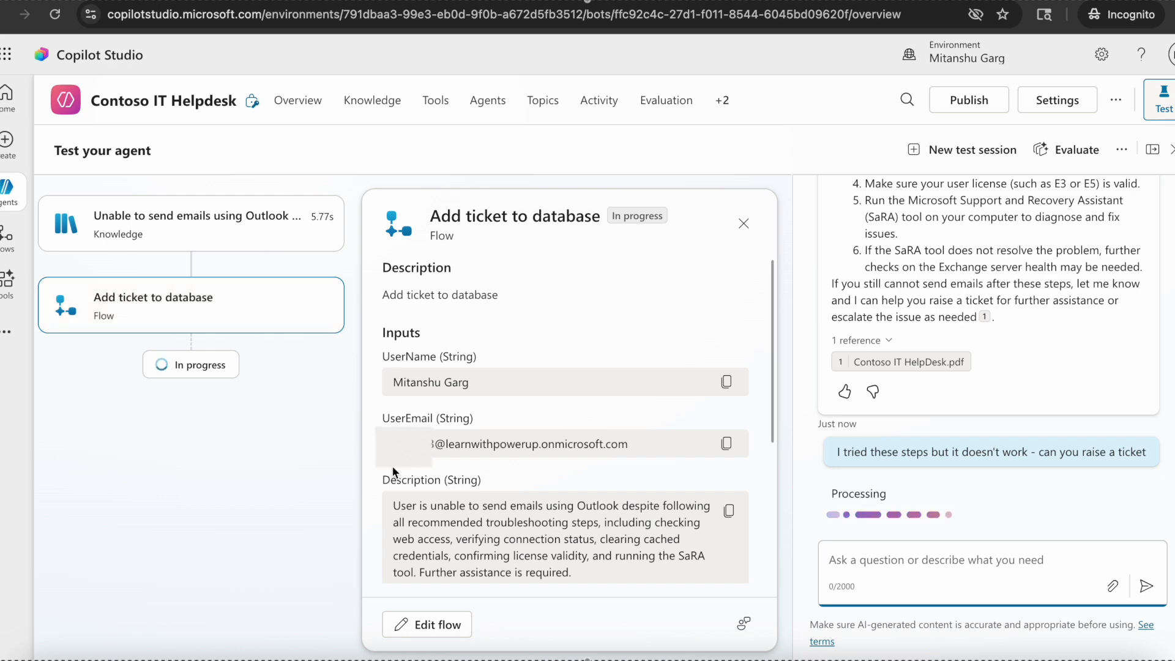
Check the Add ticket to database run's inputs and outputs, and copy the ticket ID from the agent's reply.
{"action": "scroll", "coordinate": [391, 465], "scroll_direction": "down", "scroll_amount": 3}
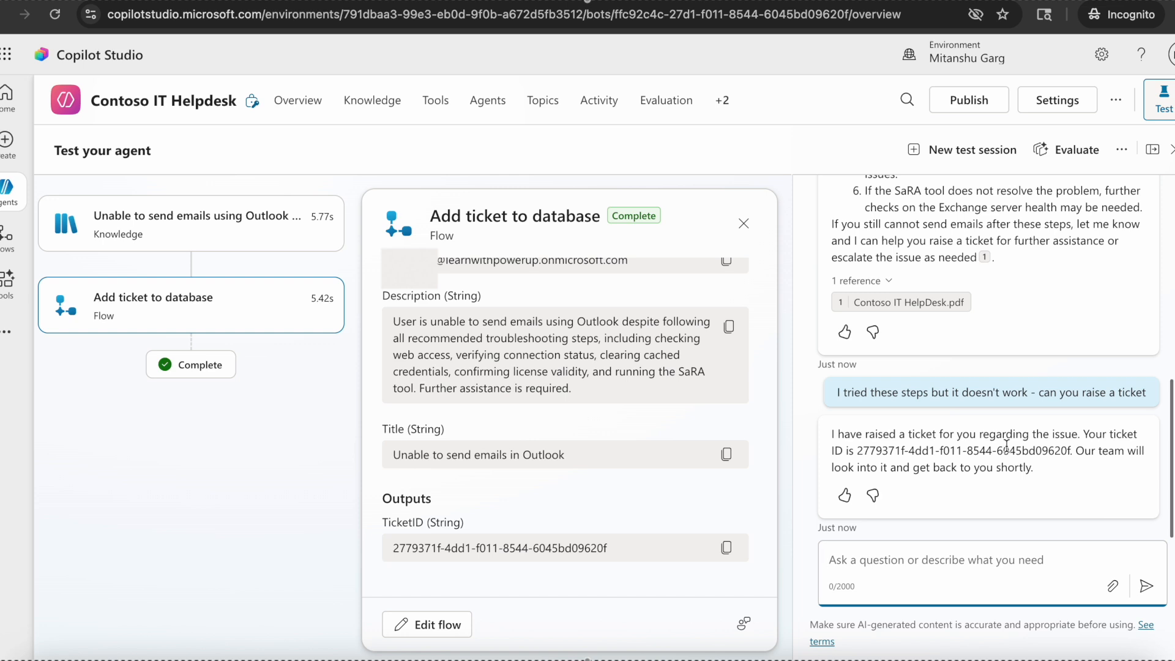
{"action": "left_click_drag", "start_coordinate": [858, 451], "coordinate": [1070, 451]}
{"action": "key", "text": "ctrl+c"}
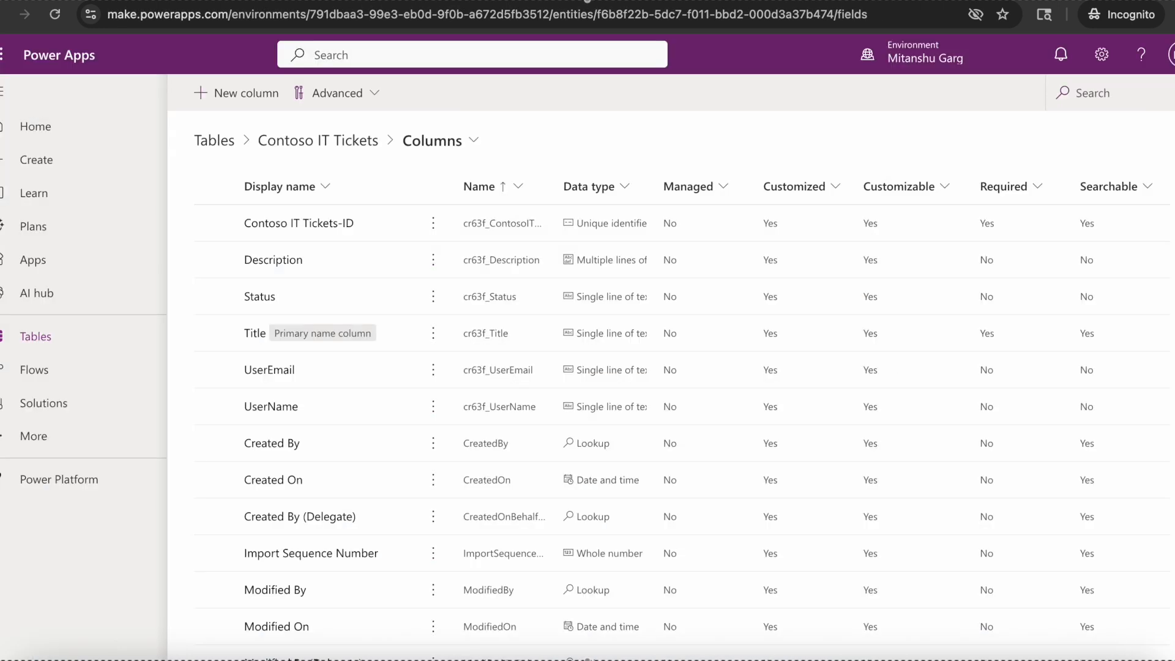
In Power Apps, open the Contoso IT Tickets table data for editing and show the existing Contoso IT Tickets-ID column.
{"action": "left_click", "coordinate": [319, 145]}
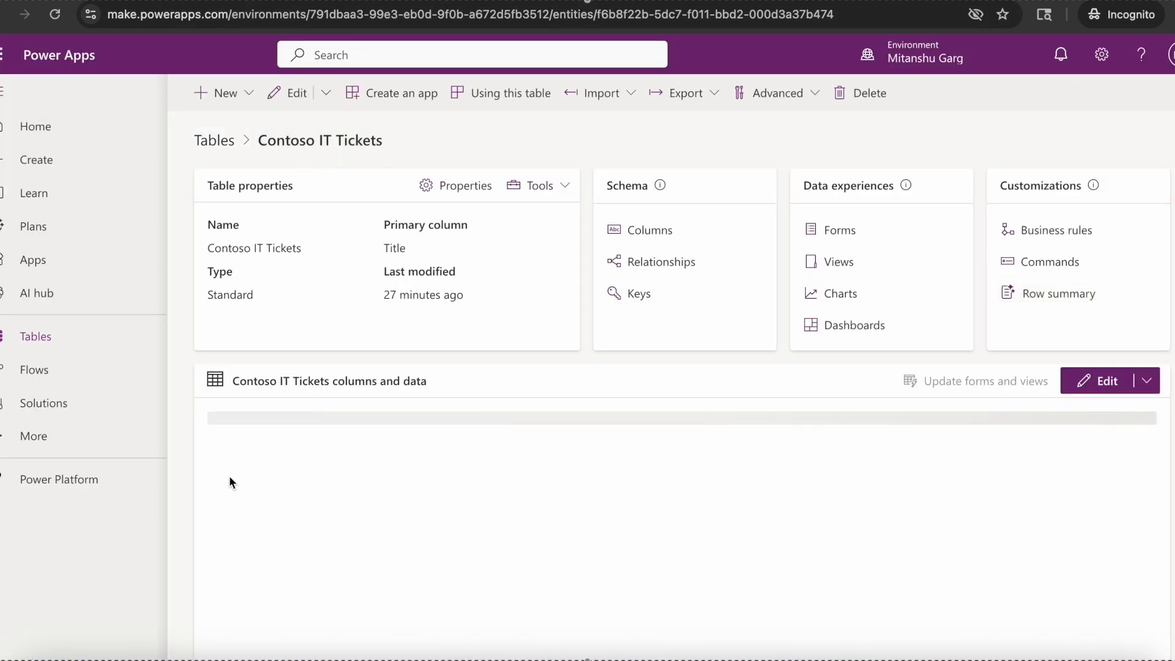
{"action": "left_click", "coordinate": [1083, 383]}
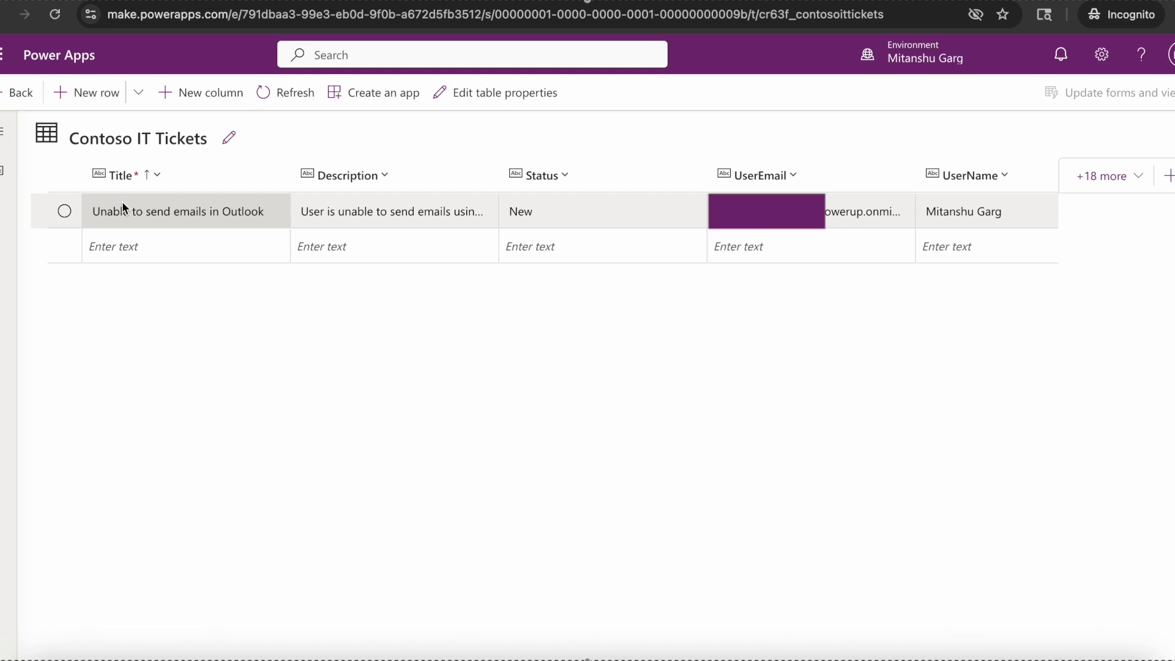
{"action": "scroll", "coordinate": [406, 218], "scroll_direction": "right", "scroll_amount": 2}
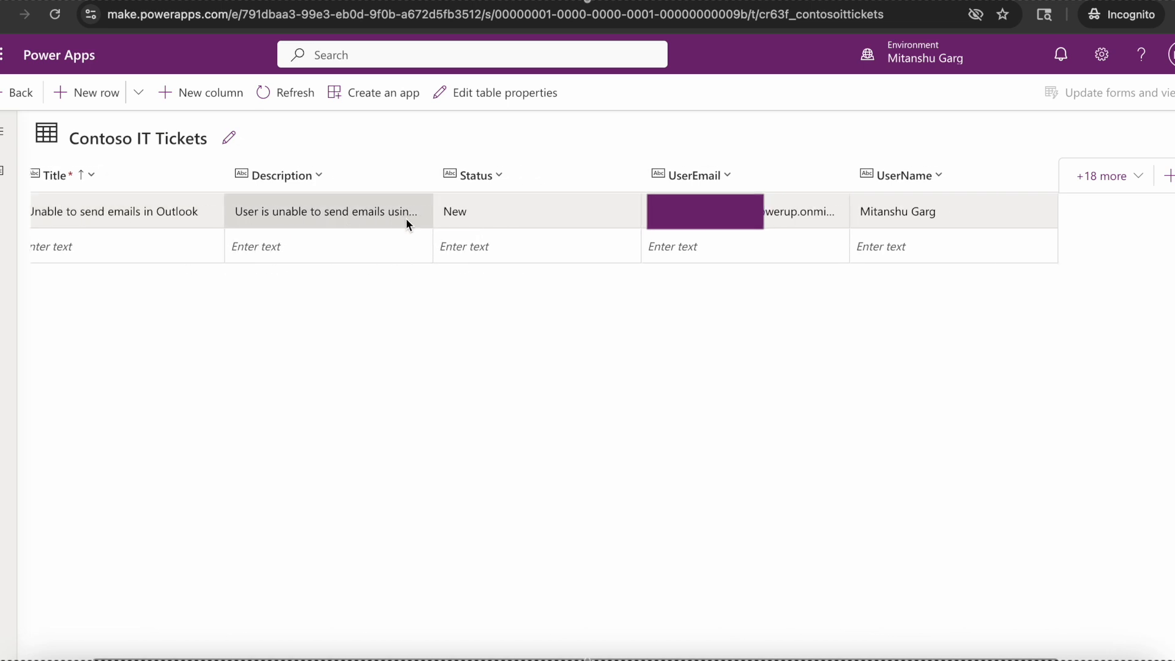
{"action": "left_click", "coordinate": [1091, 177]}
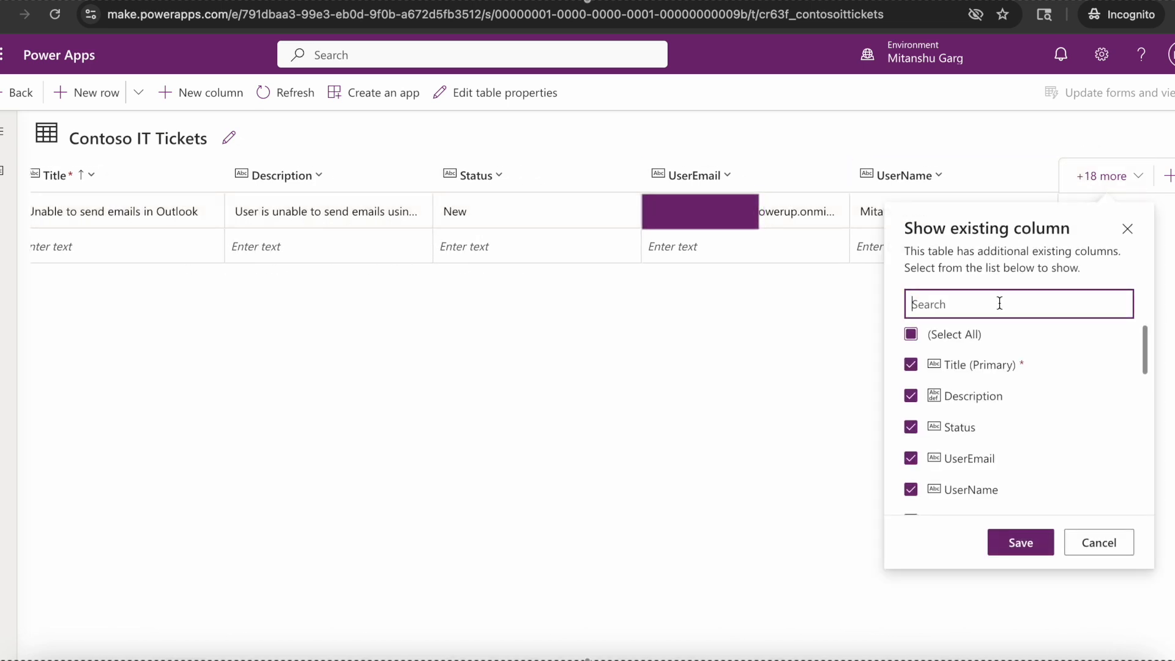
{"action": "type", "text": "id"}
{"action": "left_click", "coordinate": [910, 334]}
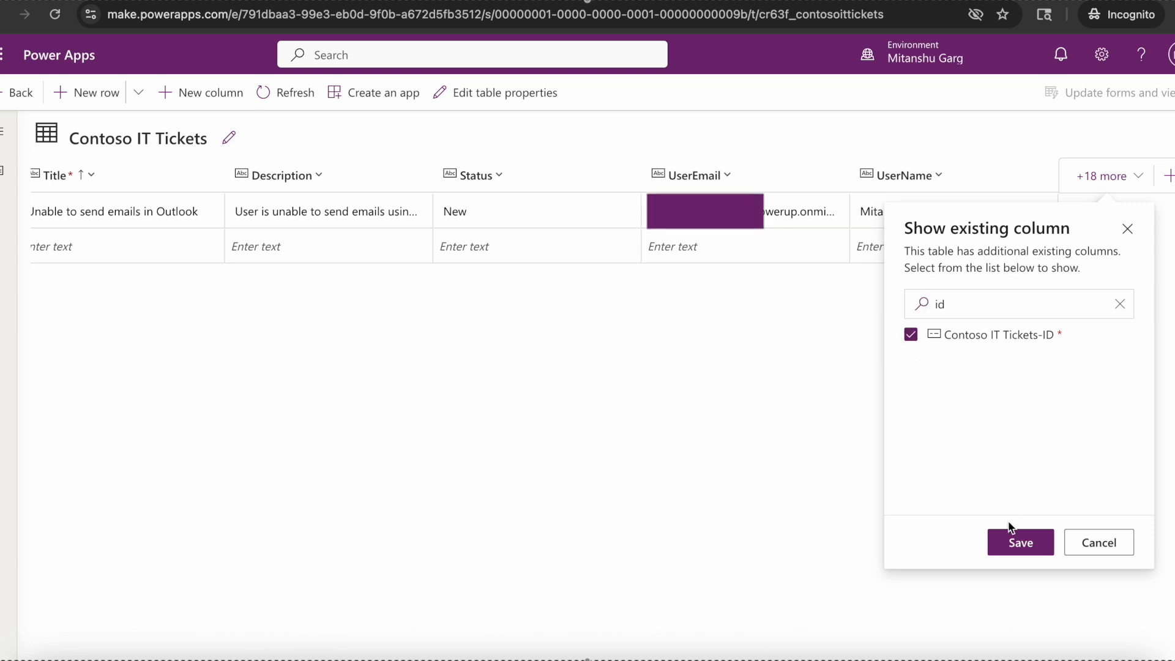
{"action": "left_click", "coordinate": [1020, 542]}
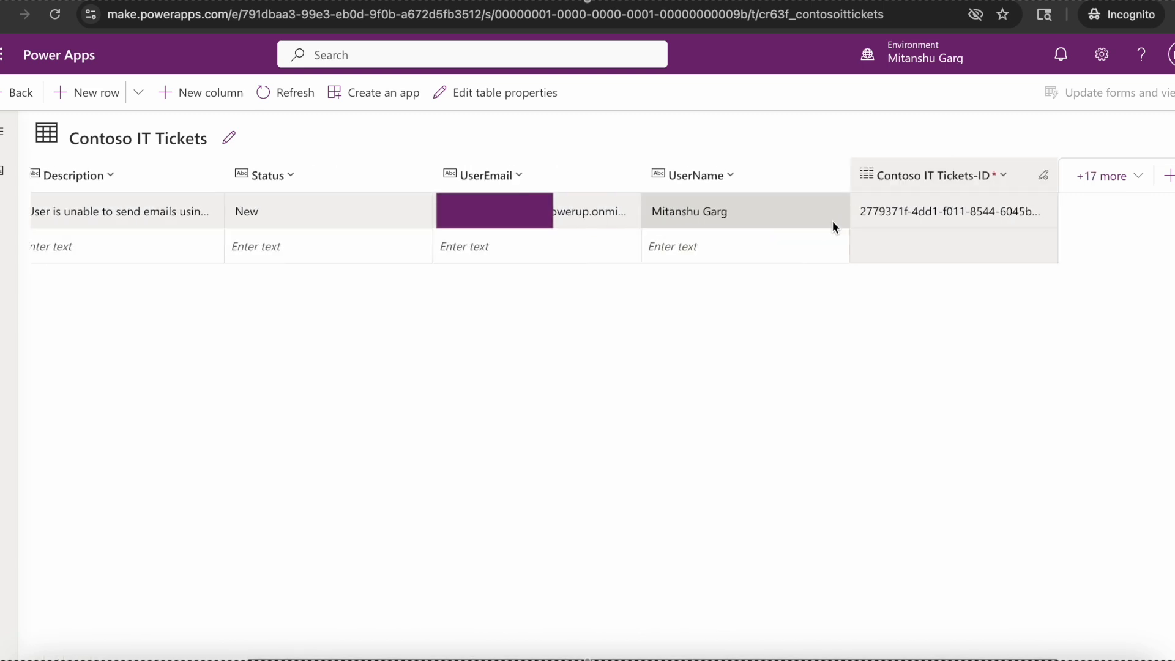
Search the table page for the copied ticket ID to verify the new record, and close the search.
{"action": "key", "text": "ctrl+f"}
{"action": "key", "text": "ctrl+v"}
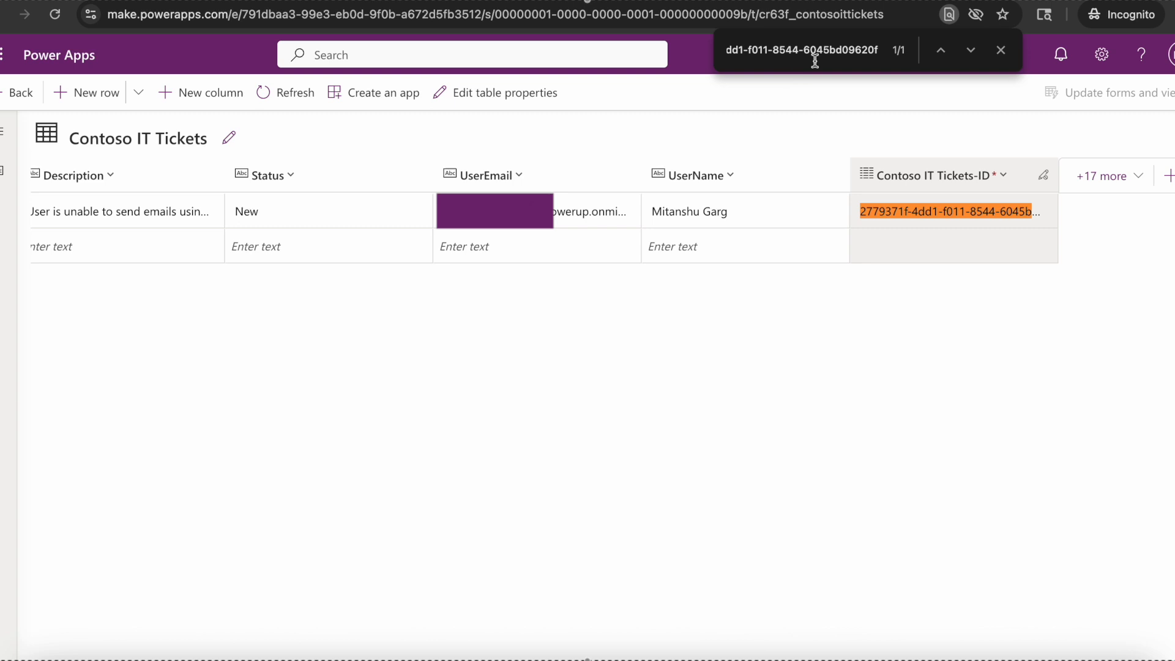
{"action": "left_click", "coordinate": [1001, 51]}
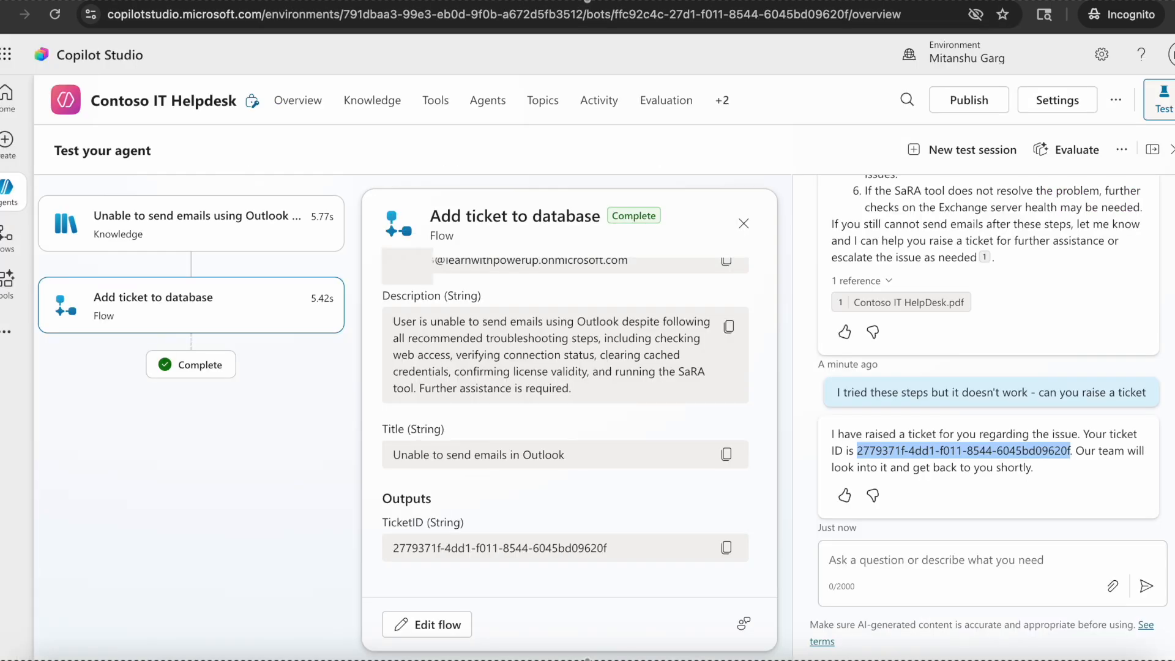
Switch back to Copilot Studio and open the Contoso IT Helpdesk agent's tools.
{"action": "left_click", "coordinate": [1066, 469]}
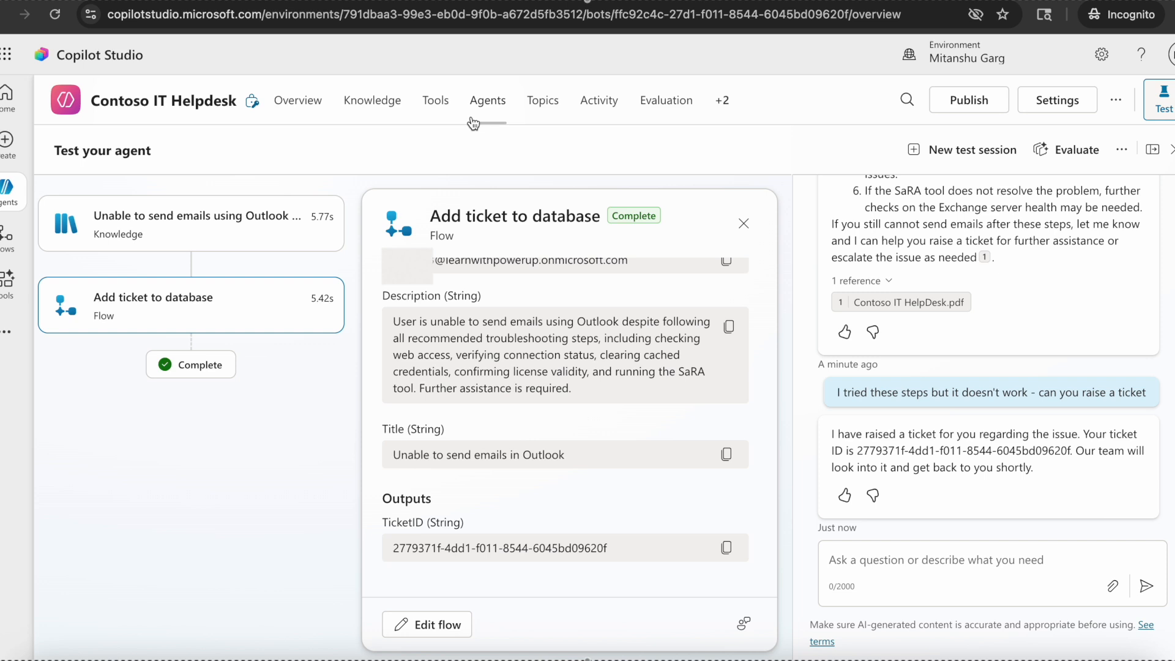
{"action": "left_click", "coordinate": [435, 100]}
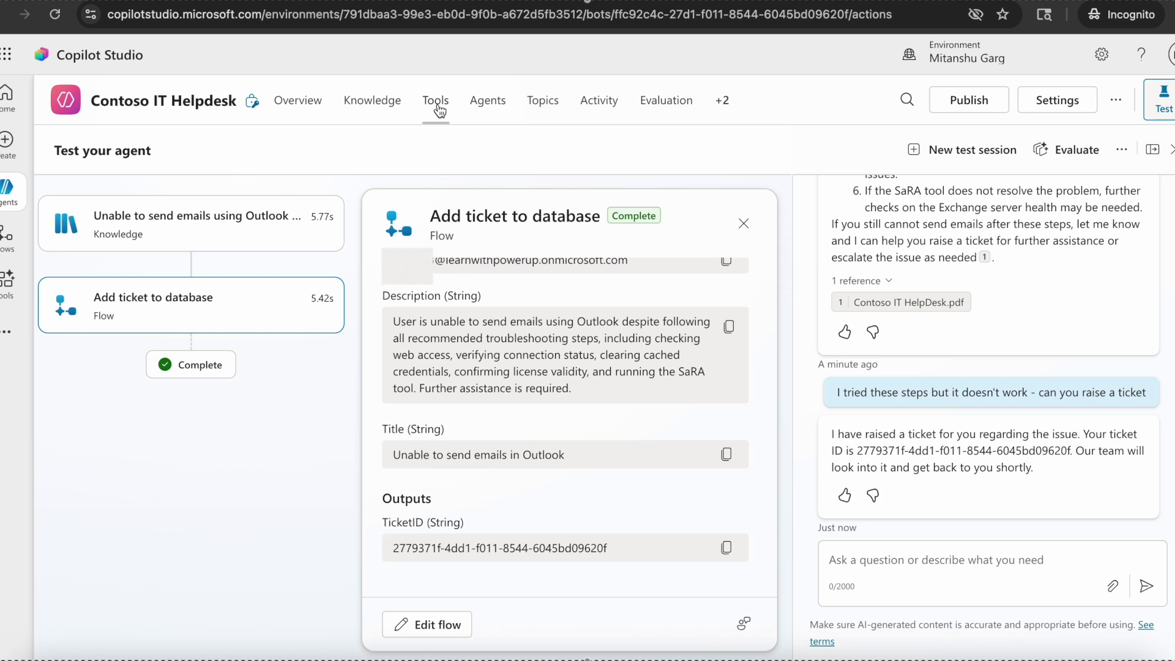